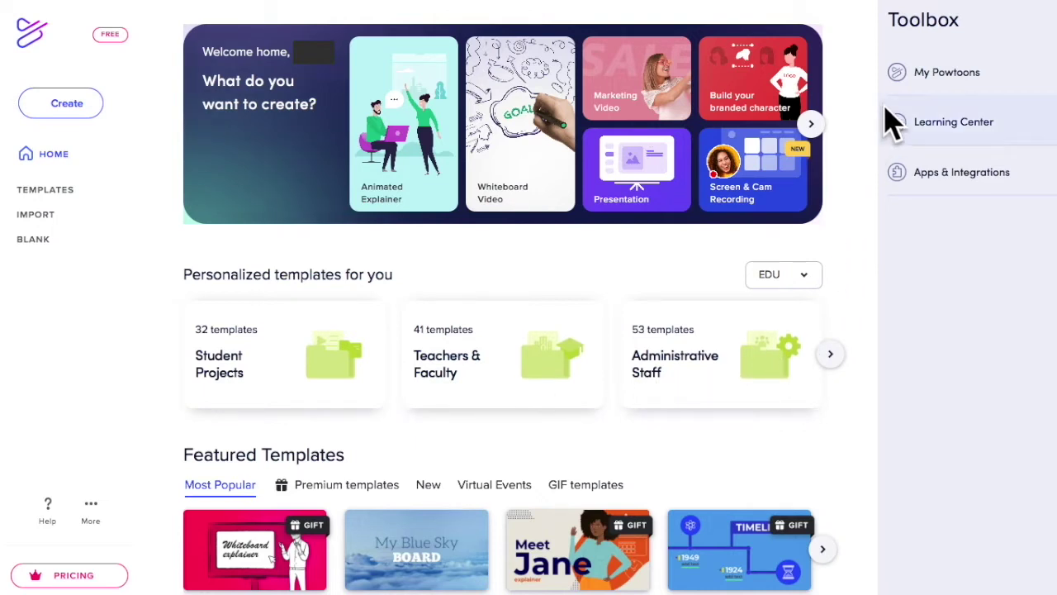
# - Look through the My Powtoons and Learning Center sections of the toolbox and the help page
pyautogui.click(906, 76)
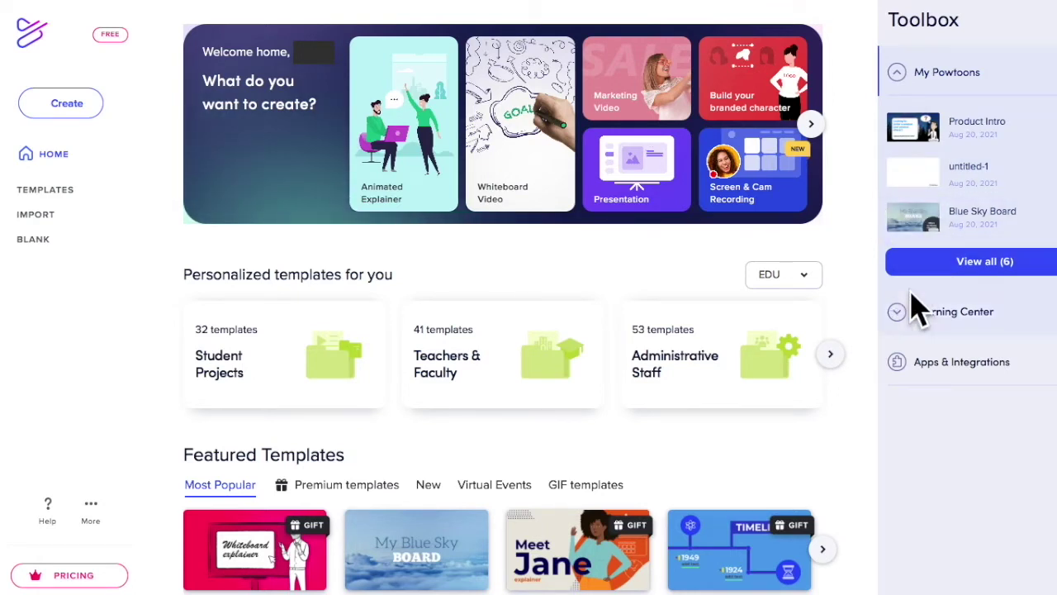
pyautogui.click(903, 321)
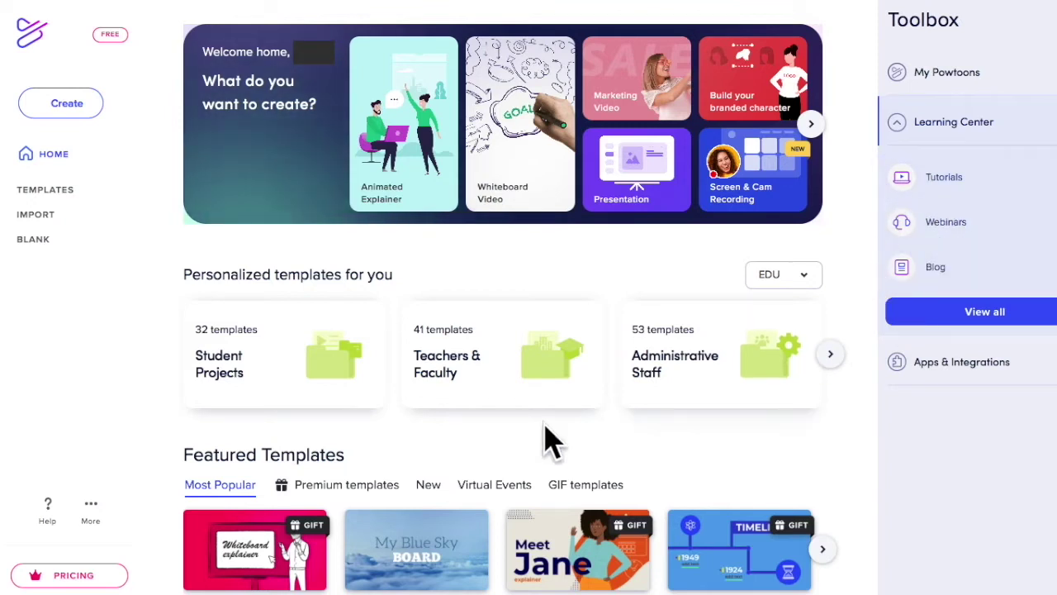
pyautogui.click(49, 514)
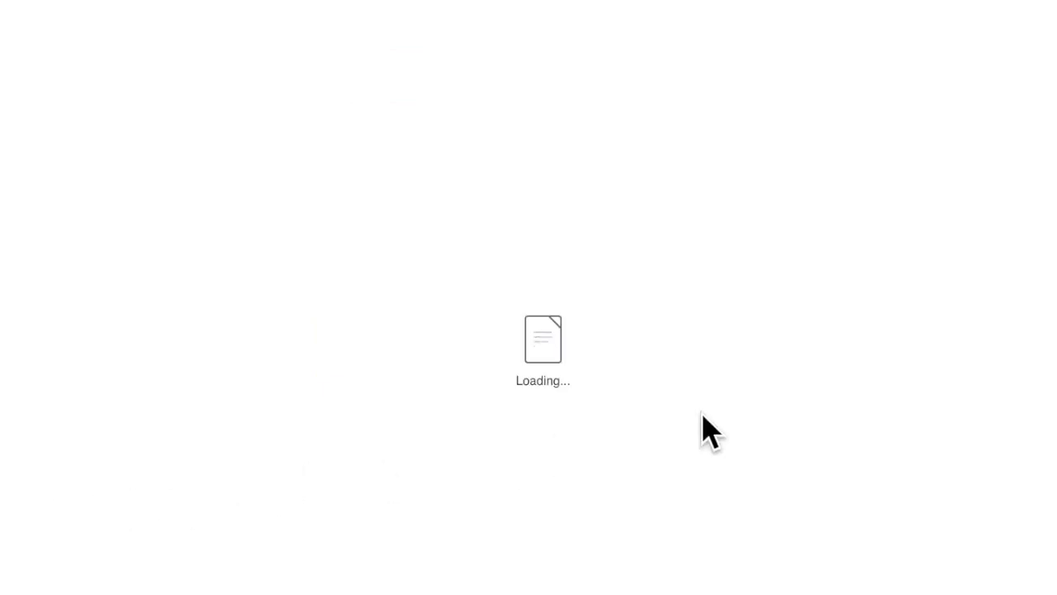
pyautogui.scroll(-7, 786, 425)
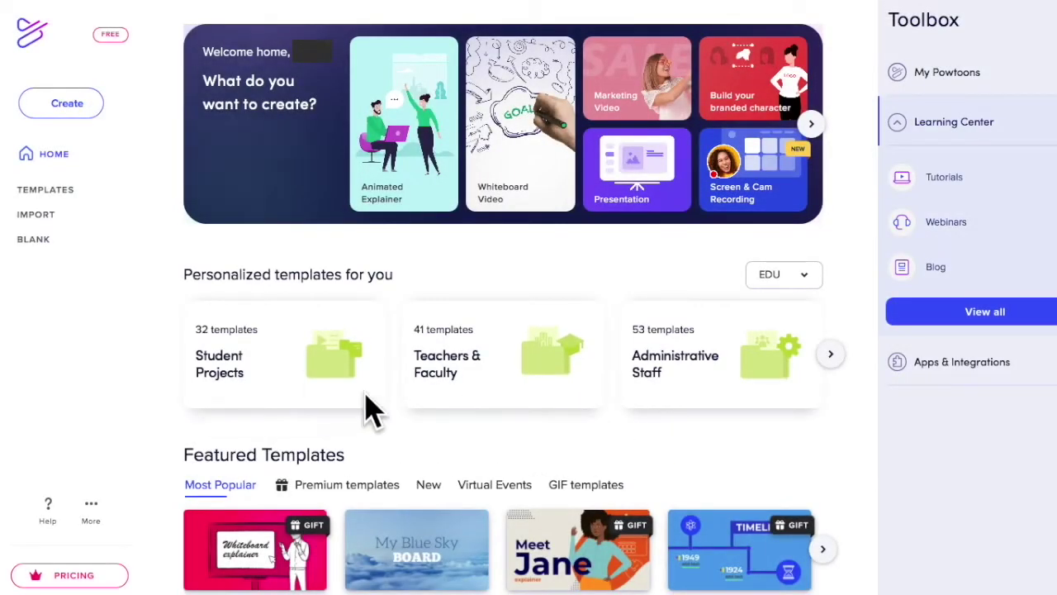
# - Browse the personalized EDU templates for Teachers & Faculty
pyautogui.click(449, 390)
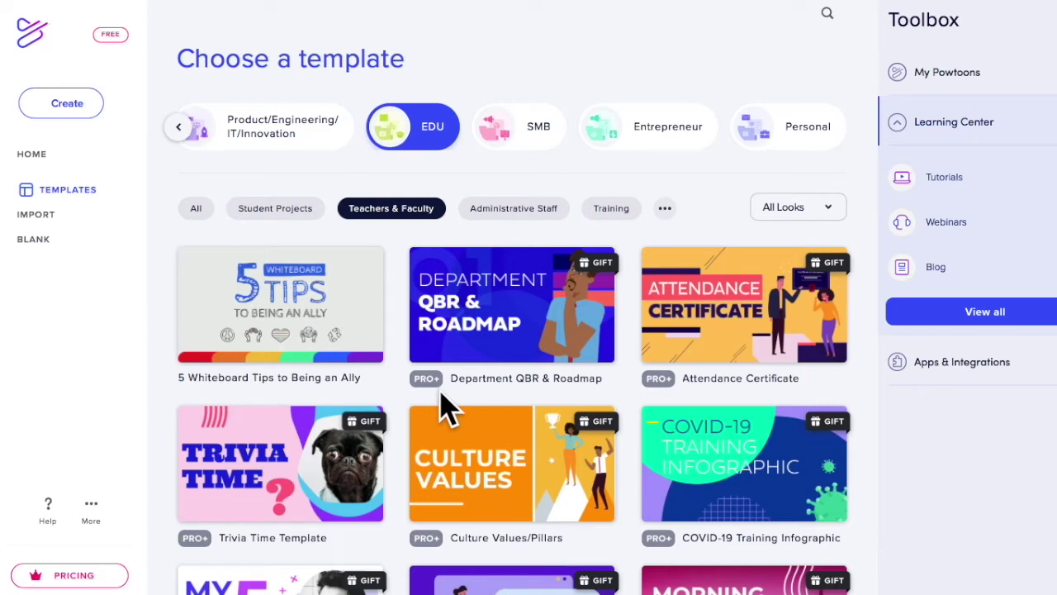
pyautogui.scroll(-5, 446, 404)
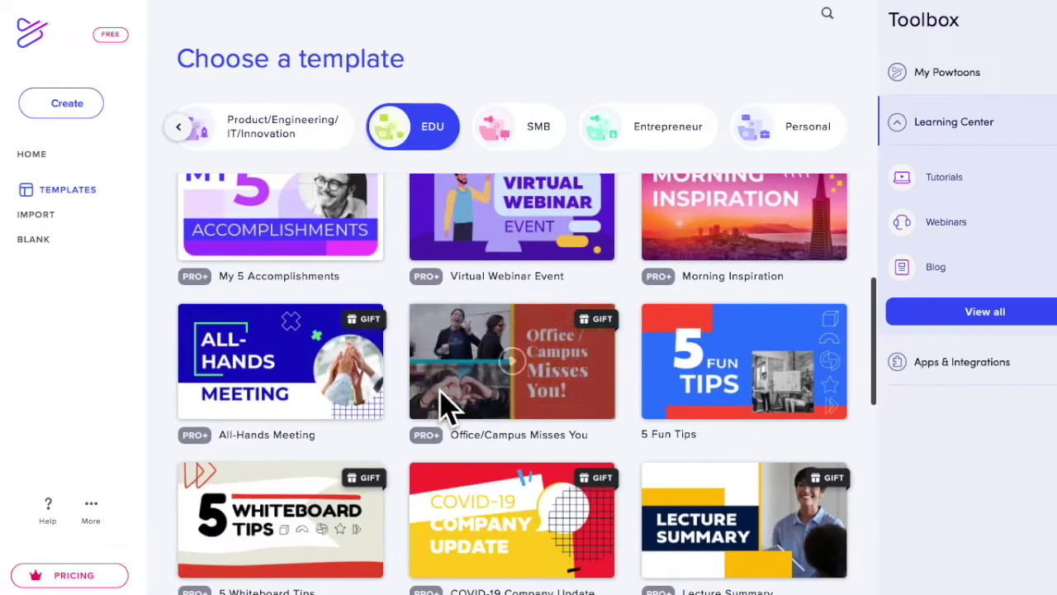
pyautogui.scroll(-2, 445, 405)
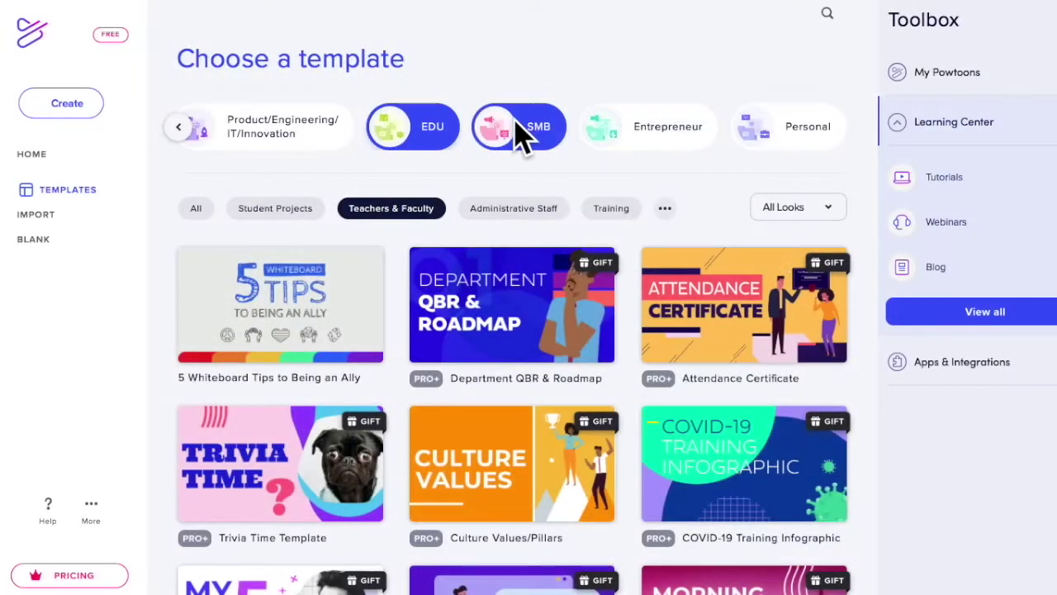
# - Browse the Entrepreneur templates filtered by the Cartoon look, and view the formats offered for a blank video
pyautogui.click(657, 135)
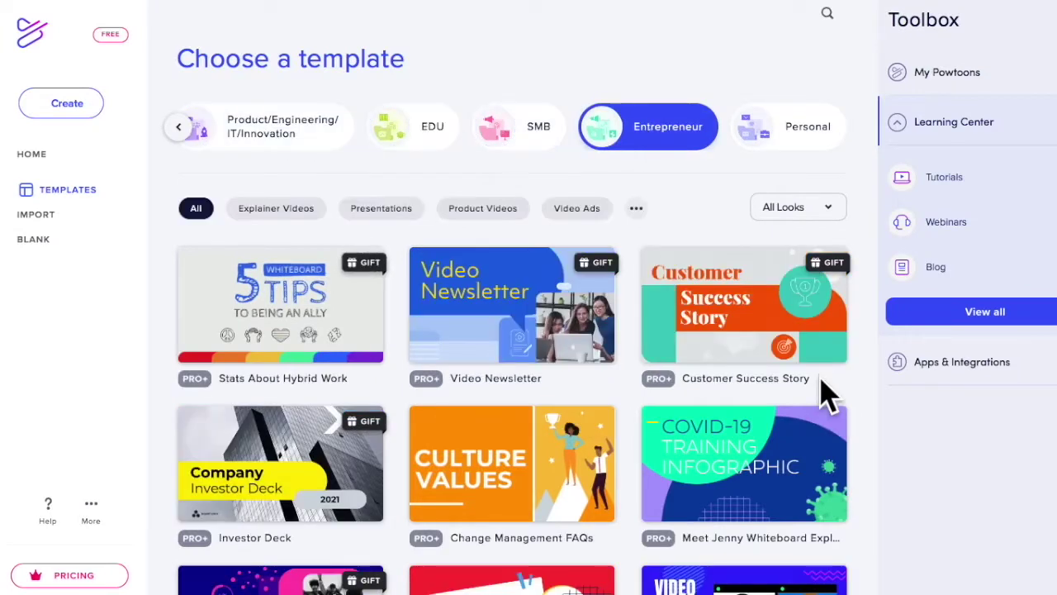
pyautogui.scroll(-4, 826, 389)
pyautogui.scroll(4, 826, 389)
pyautogui.click(826, 212)
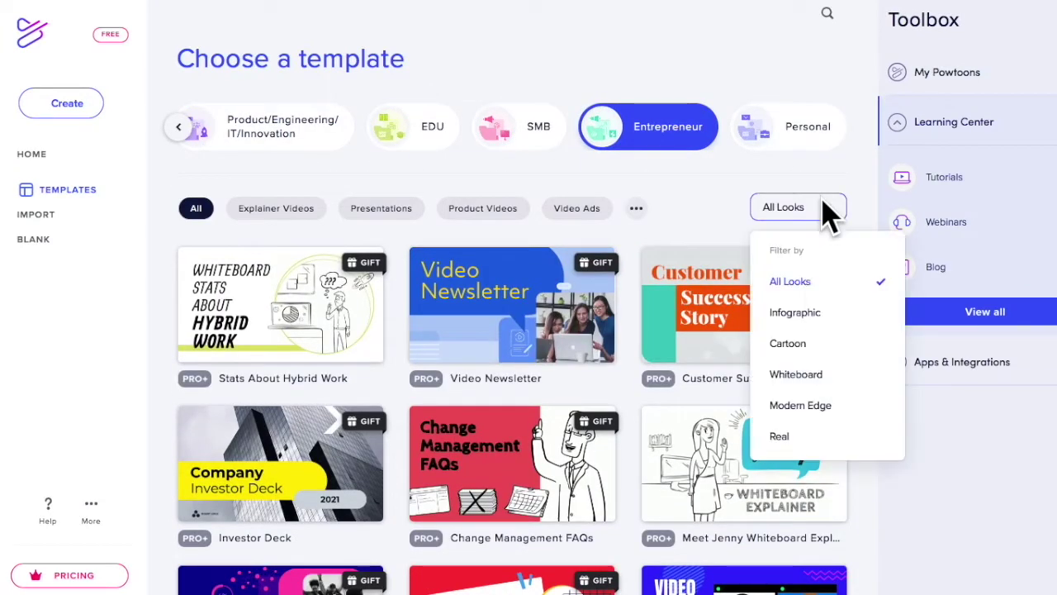
pyautogui.click(802, 343)
pyautogui.scroll(-3, 800, 358)
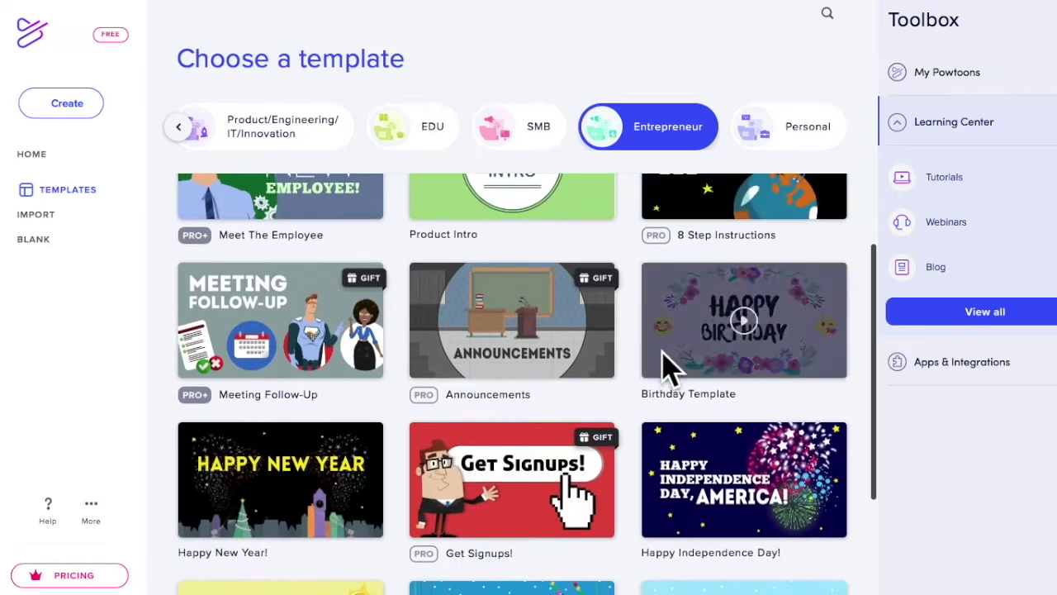
pyautogui.click(43, 240)
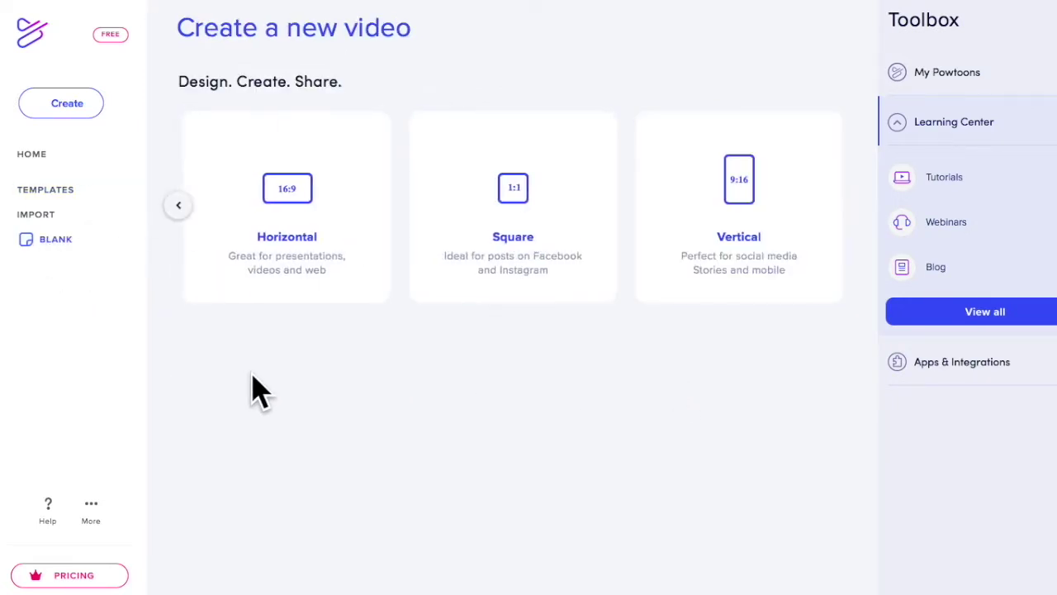
# - Filter all templates by the Cartoon look and open the Product Intro template for editing
pyautogui.click(69, 195)
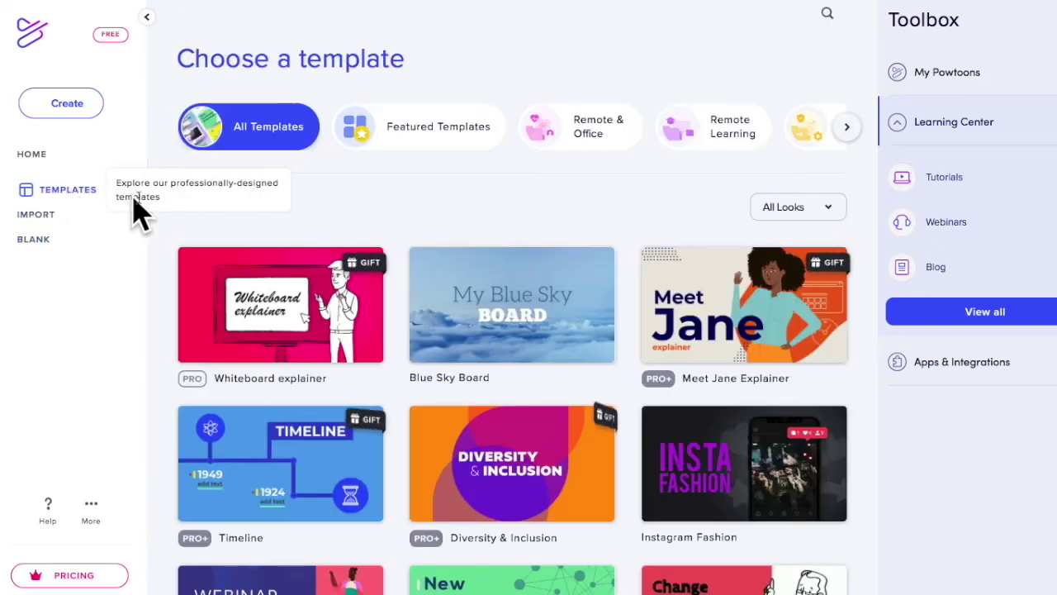
pyautogui.click(824, 210)
pyautogui.click(797, 344)
pyautogui.scroll(-2, 301, 388)
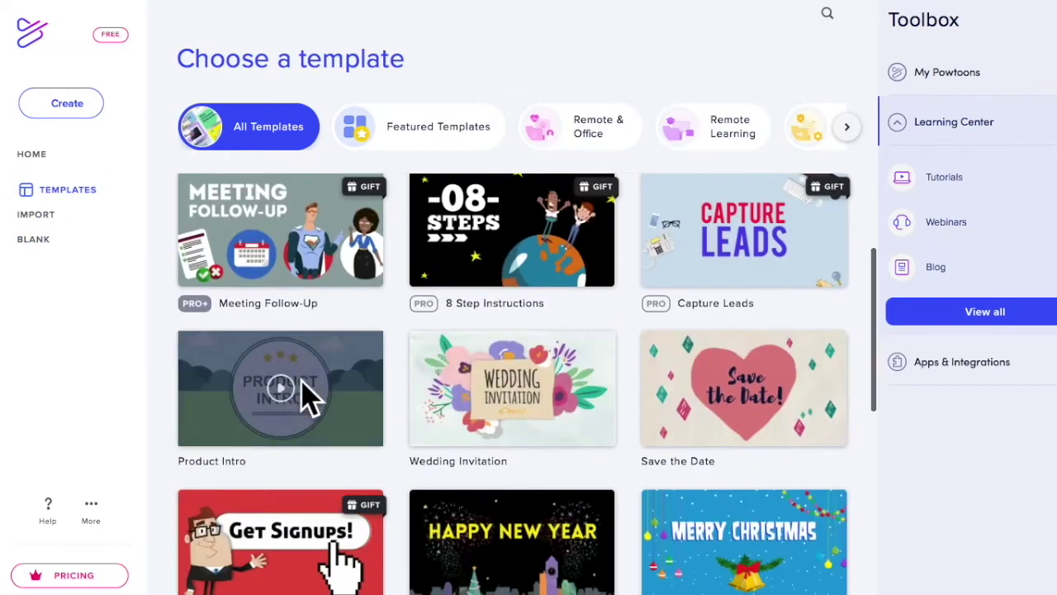
pyautogui.click(310, 397)
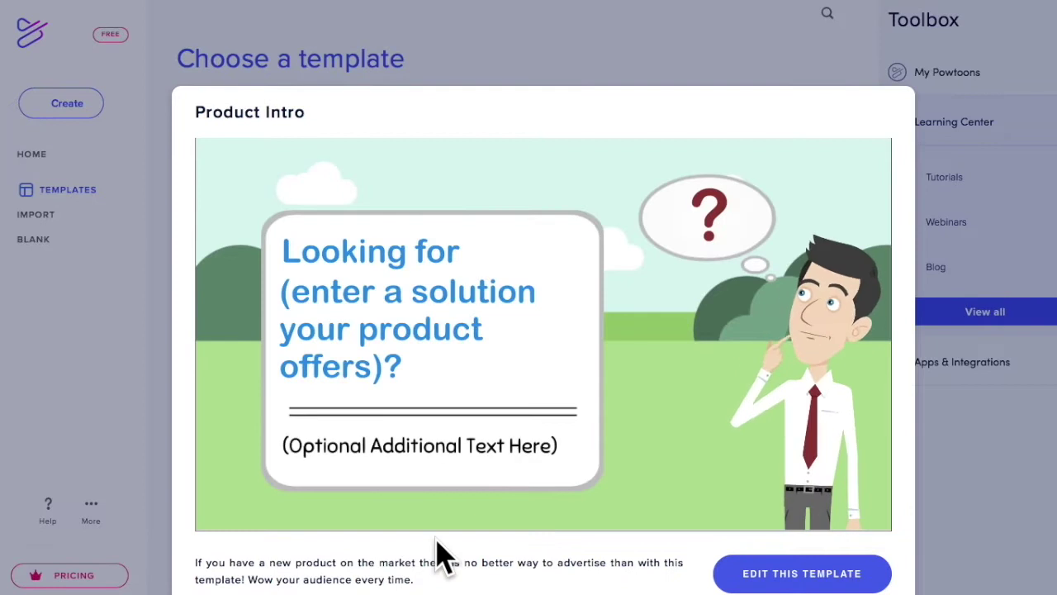
pyautogui.click(760, 571)
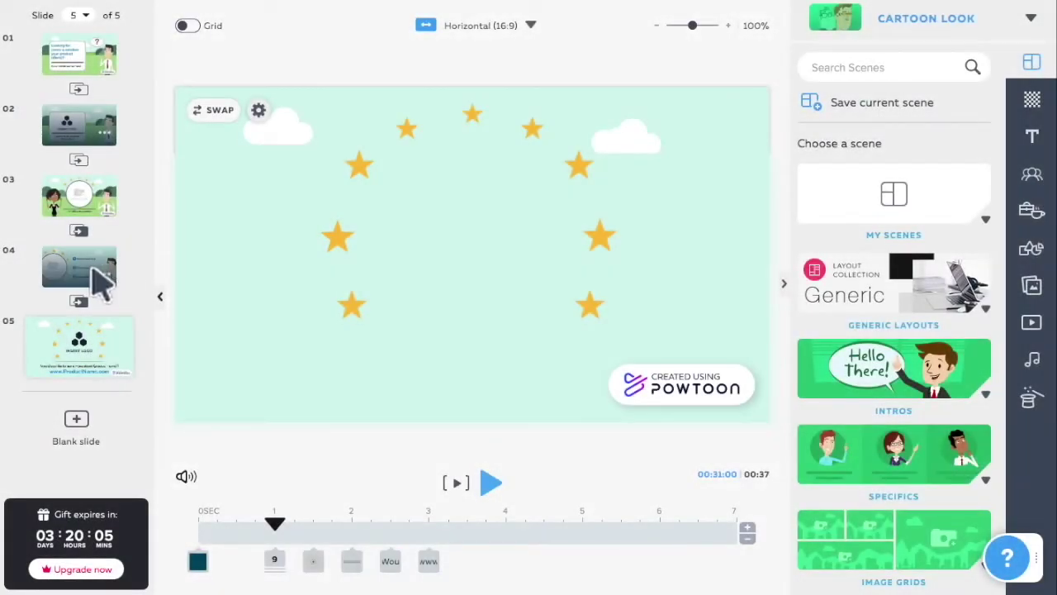
# - Move slide 4 to the fifth position and add a blank slide at the end
pyautogui.moveTo(95, 281); pyautogui.dragTo(95, 368)
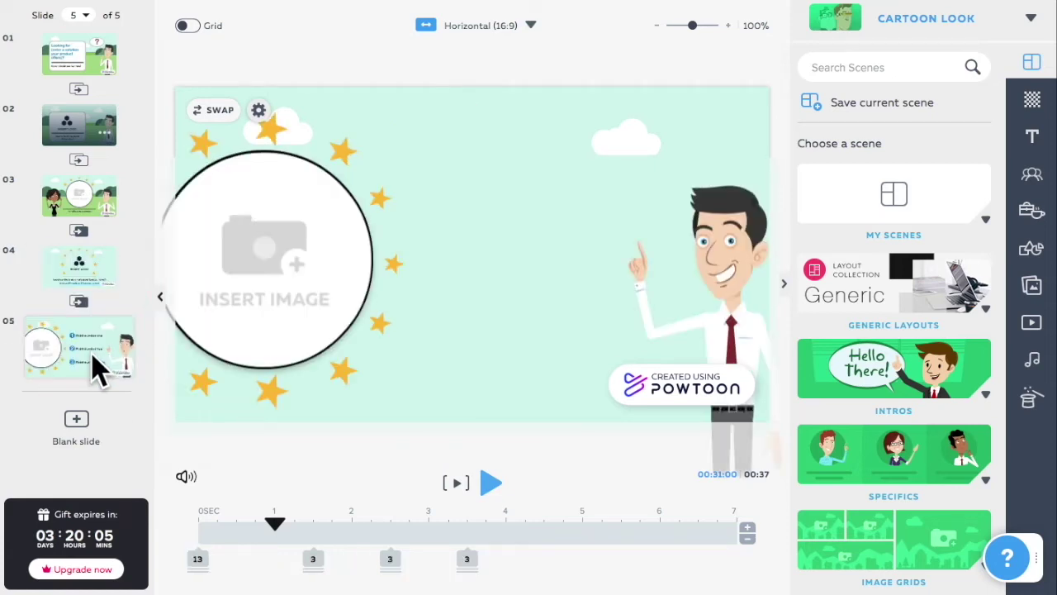
pyautogui.click(83, 428)
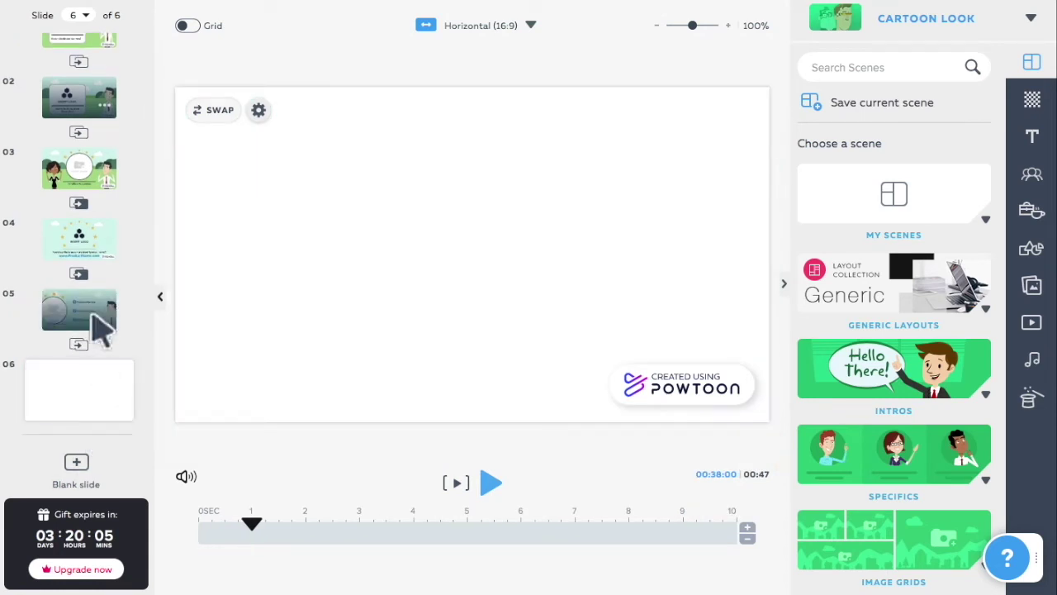
# - Preview transitions such as Slice and Slice Center for the change between slides 2 and 3
pyautogui.scroll(1, 100, 229)
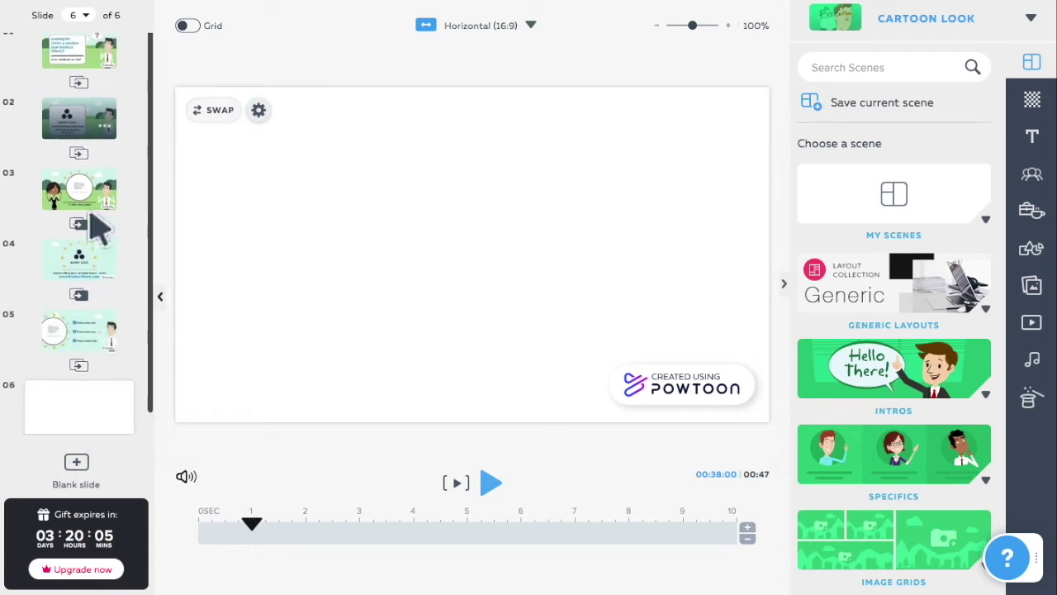
pyautogui.click(79, 148)
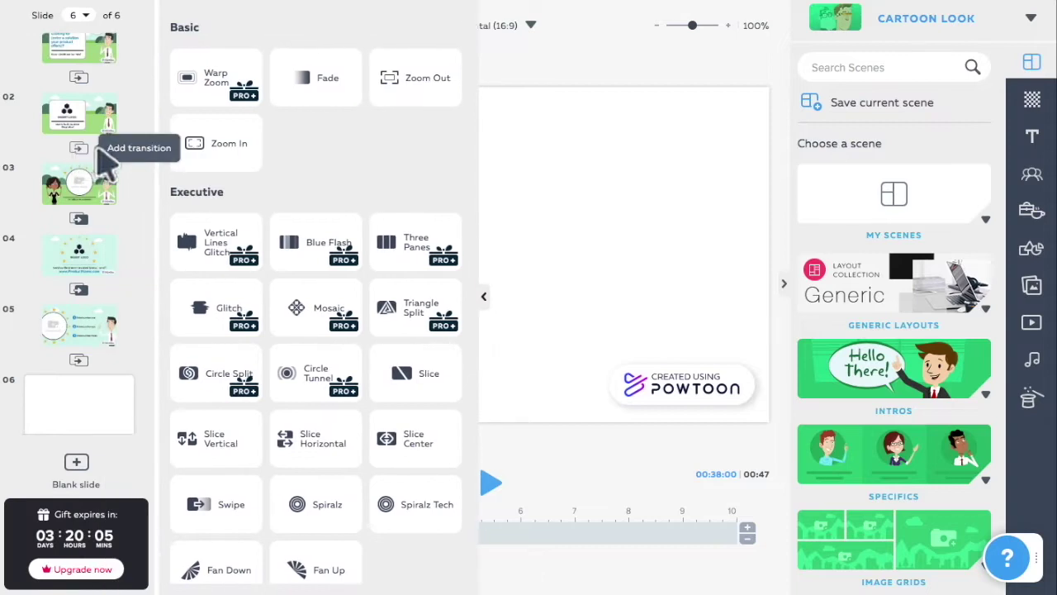
pyautogui.moveTo(430, 385)
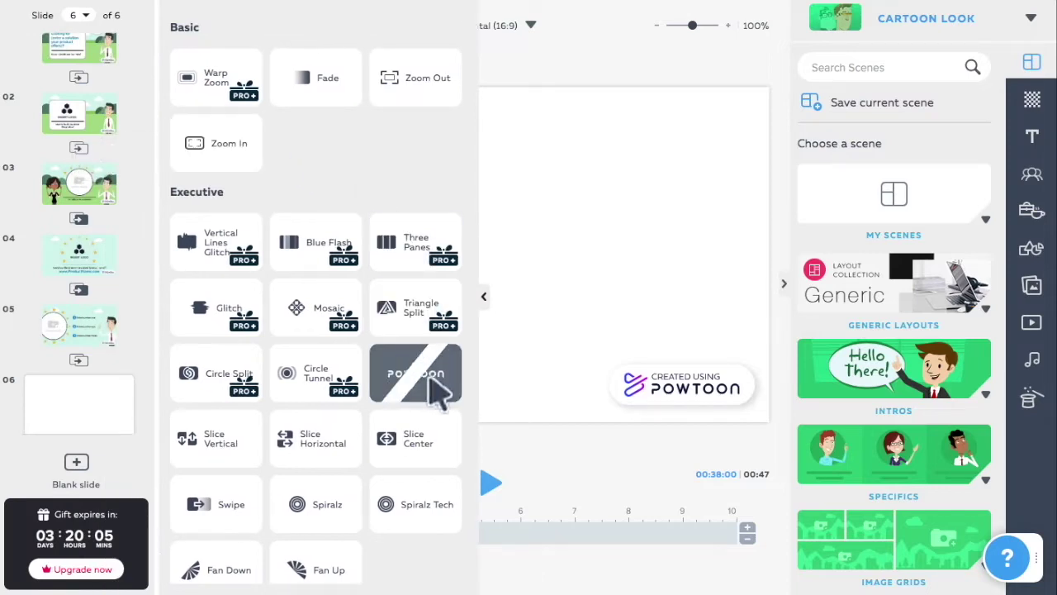
pyautogui.moveTo(422, 446)
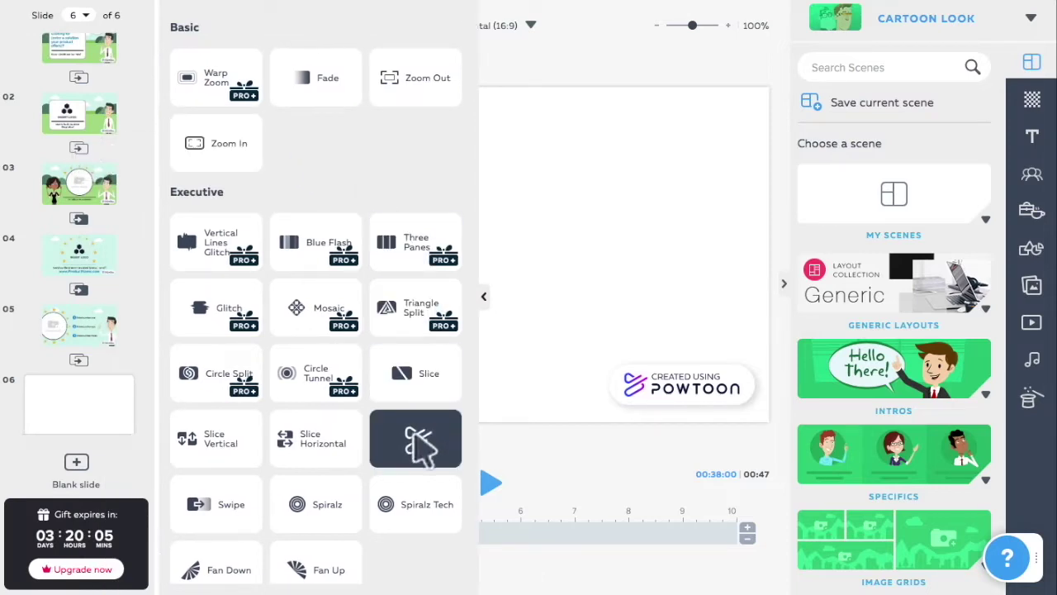
pyautogui.moveTo(338, 451)
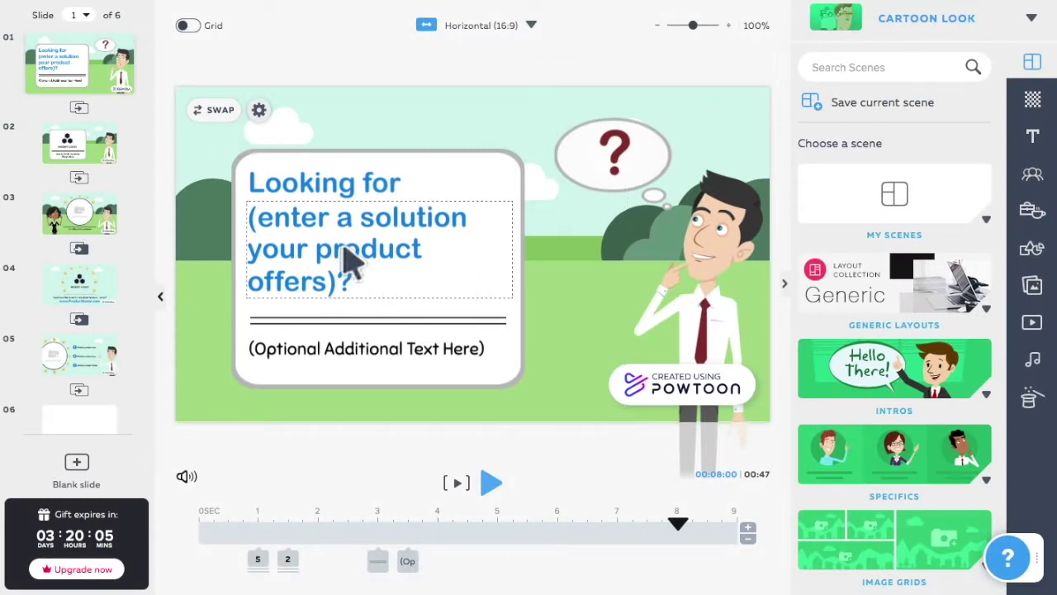
# - Swap slide 1's background for the cloudy sky video from the Nature category
pyautogui.click(216, 110)
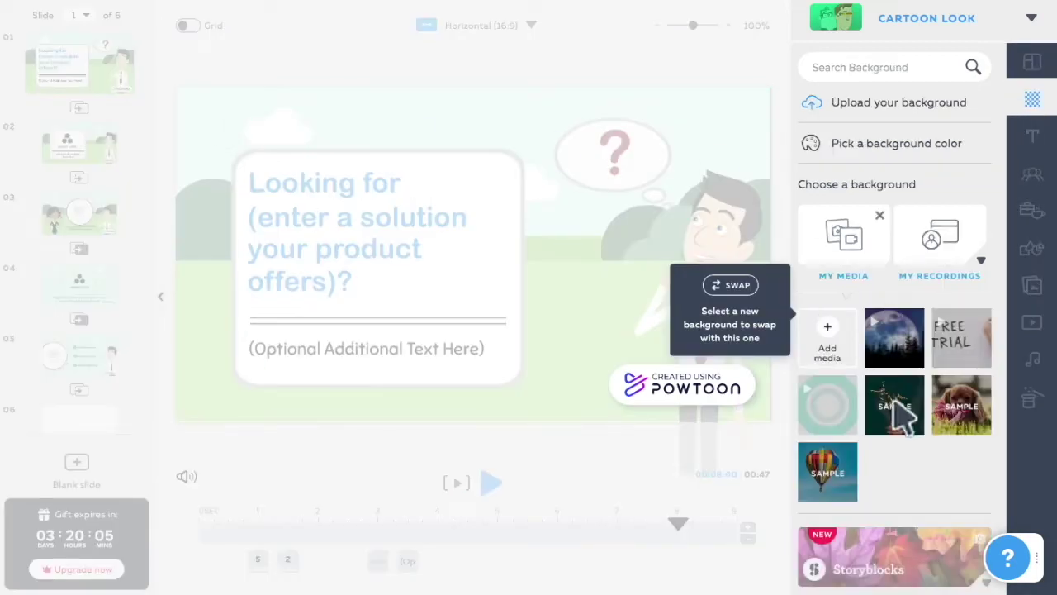
pyautogui.scroll(-10, 898, 415)
pyautogui.scroll(10, 897, 419)
pyautogui.click(838, 239)
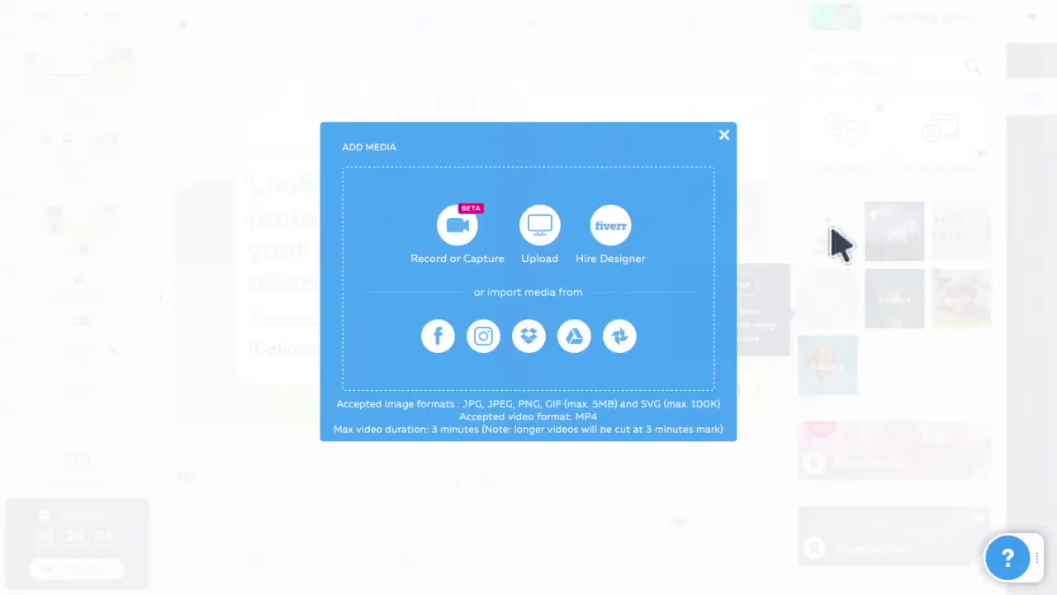
pyautogui.click(723, 135)
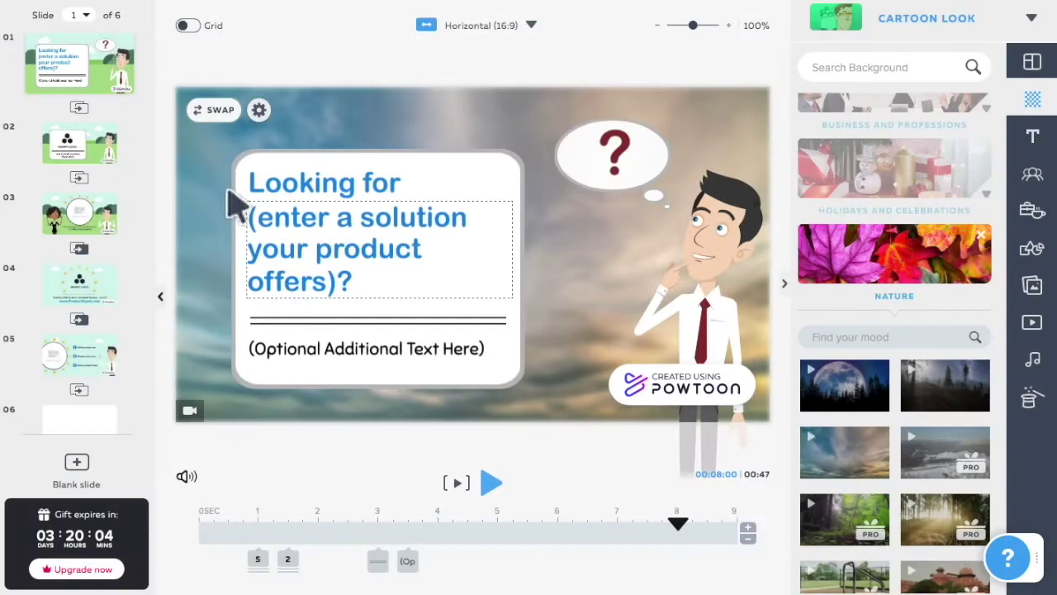
# - View the start time setting among the options for slide 1's video background
pyautogui.click(259, 110)
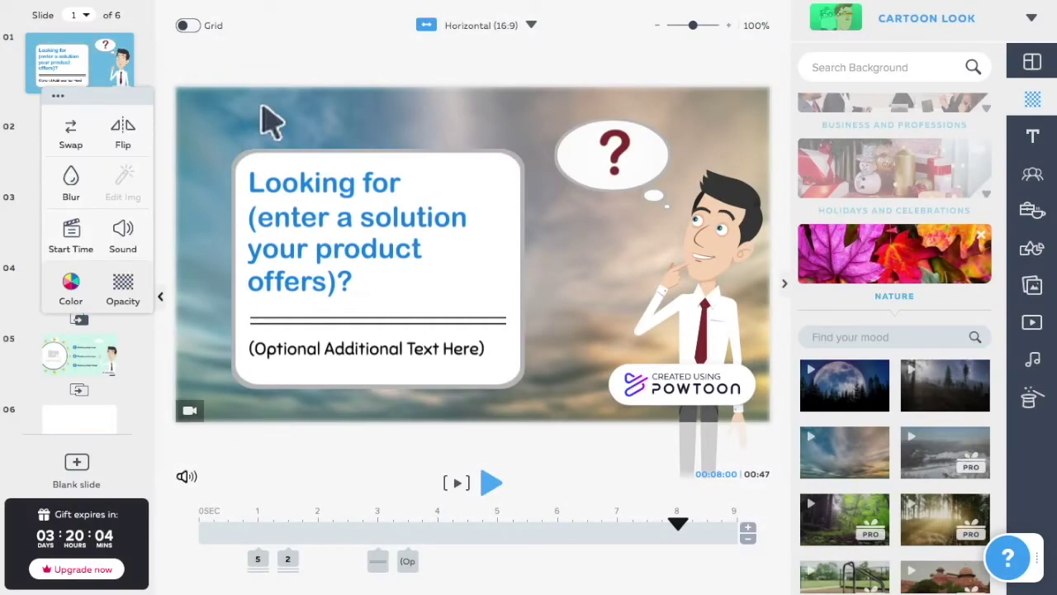
pyautogui.click(72, 239)
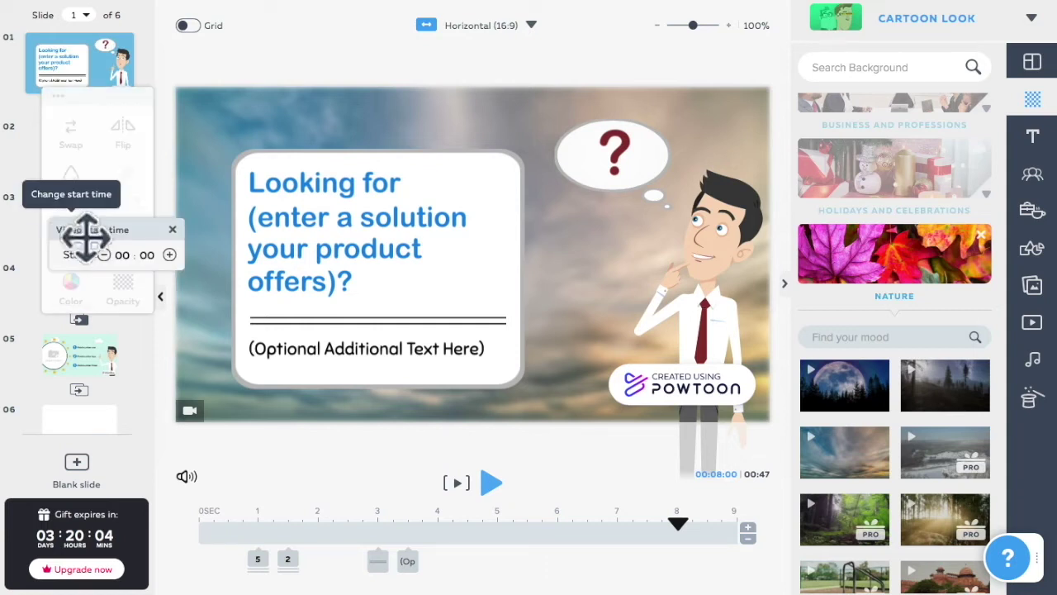
pyautogui.click(172, 230)
pyautogui.click(253, 66)
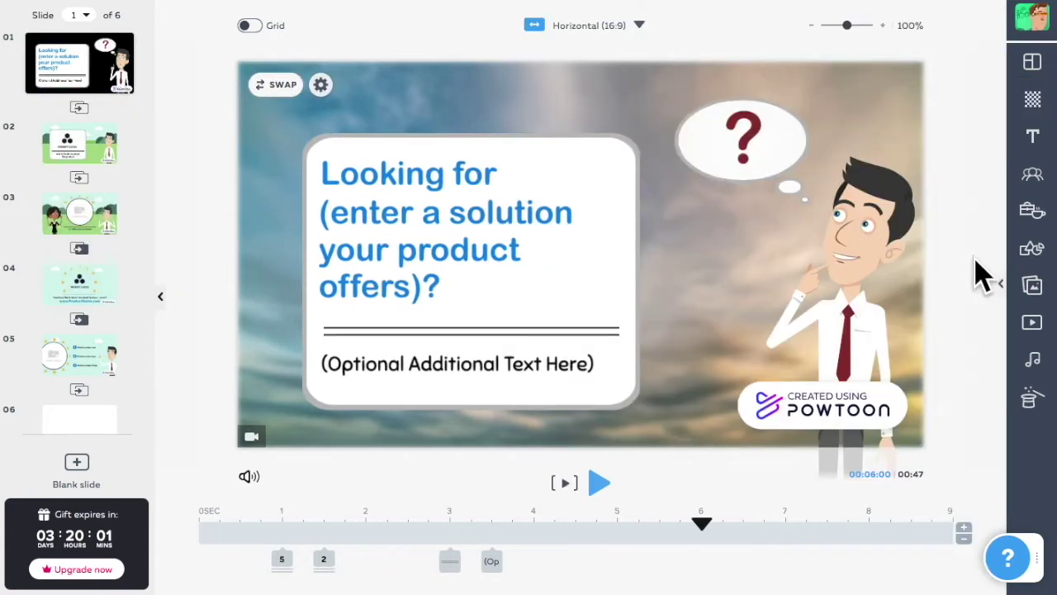
# - Browse the cartoon character collections and the Basic - Free props
pyautogui.click(1037, 253)
pyautogui.click(1035, 183)
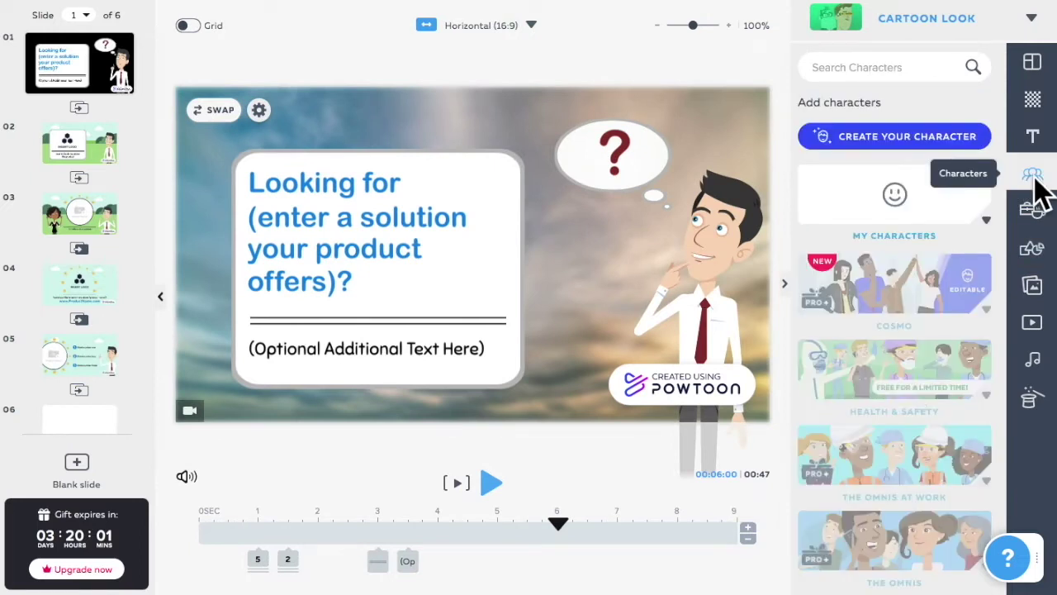
pyautogui.scroll(-5, 925, 347)
pyautogui.click(933, 339)
pyautogui.click(1033, 211)
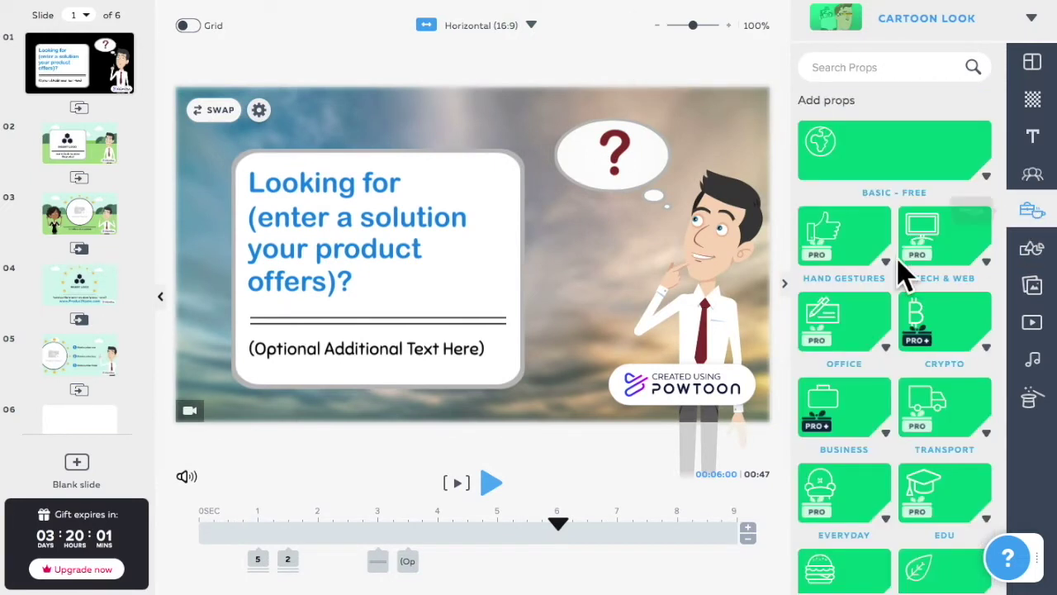
pyautogui.click(892, 169)
pyautogui.scroll(-5, 901, 351)
pyautogui.scroll(5, 901, 351)
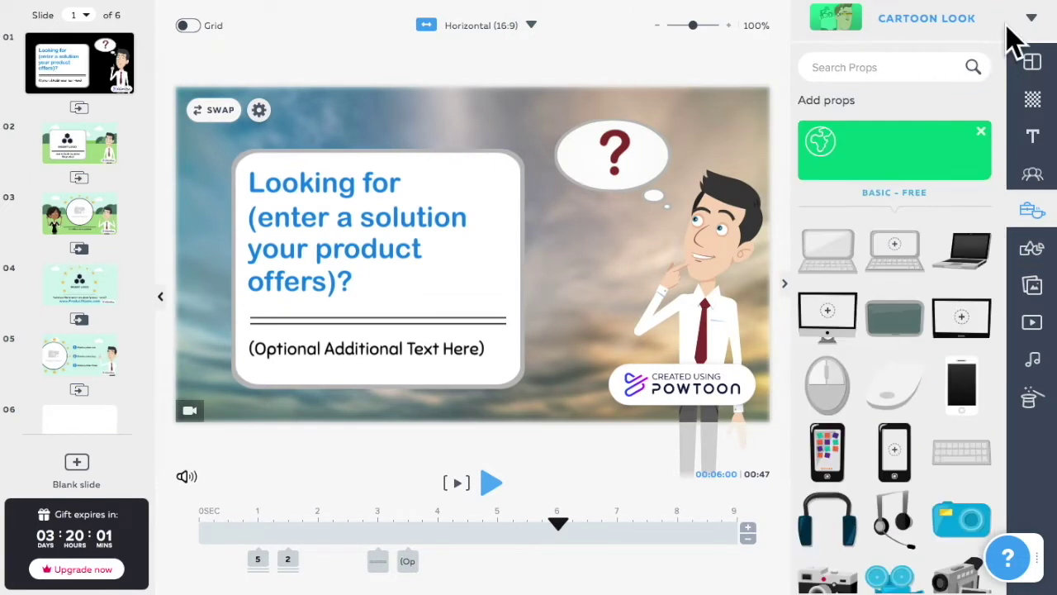
# - Switch the look to Whiteboard and browse its Basic - Free props
pyautogui.click(1031, 19)
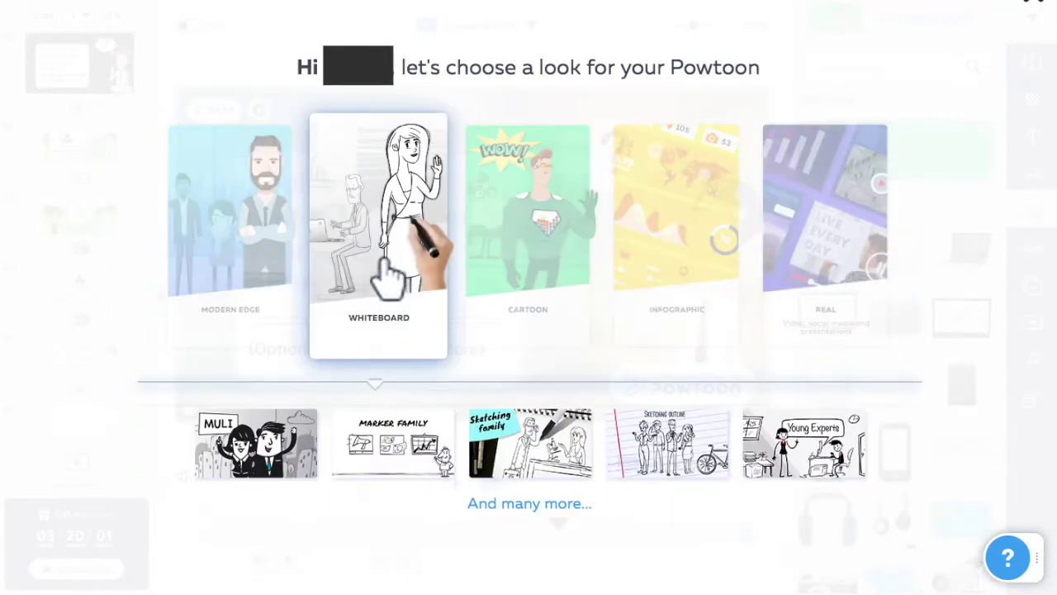
pyautogui.click(396, 260)
pyautogui.click(941, 170)
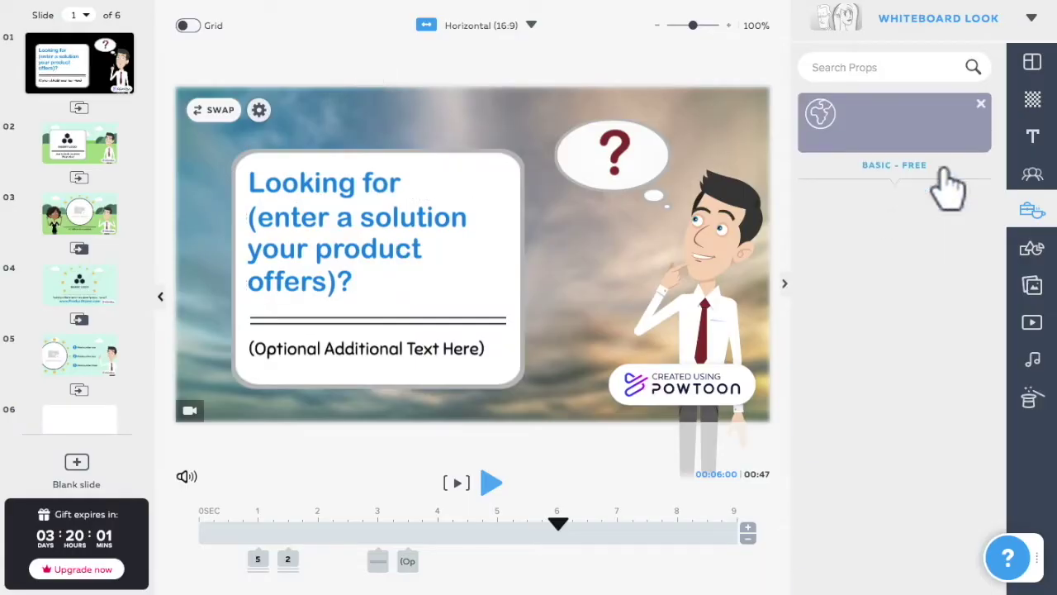
pyautogui.scroll(-5, 950, 355)
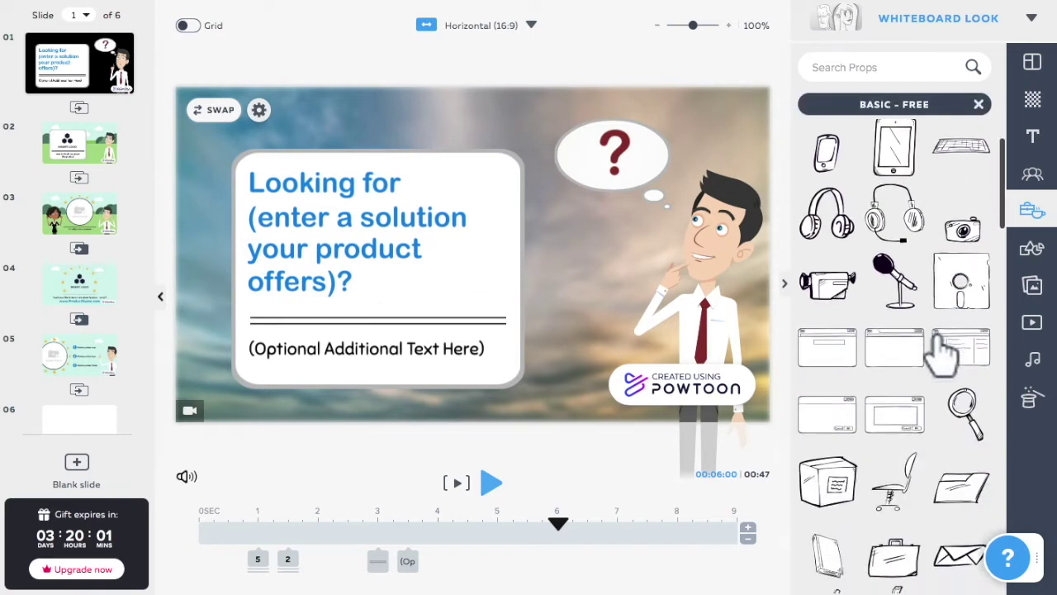
pyautogui.scroll(-3, 941, 355)
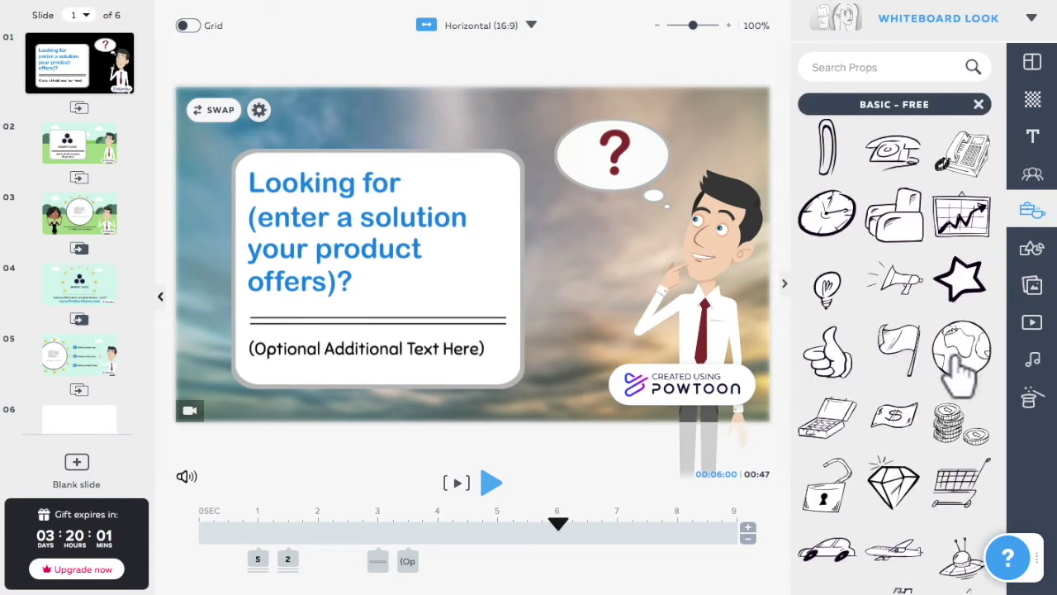
# - Search the Whiteboard look's props for "tree" and browse the results
pyautogui.click(838, 67)
pyautogui.write('Tree')
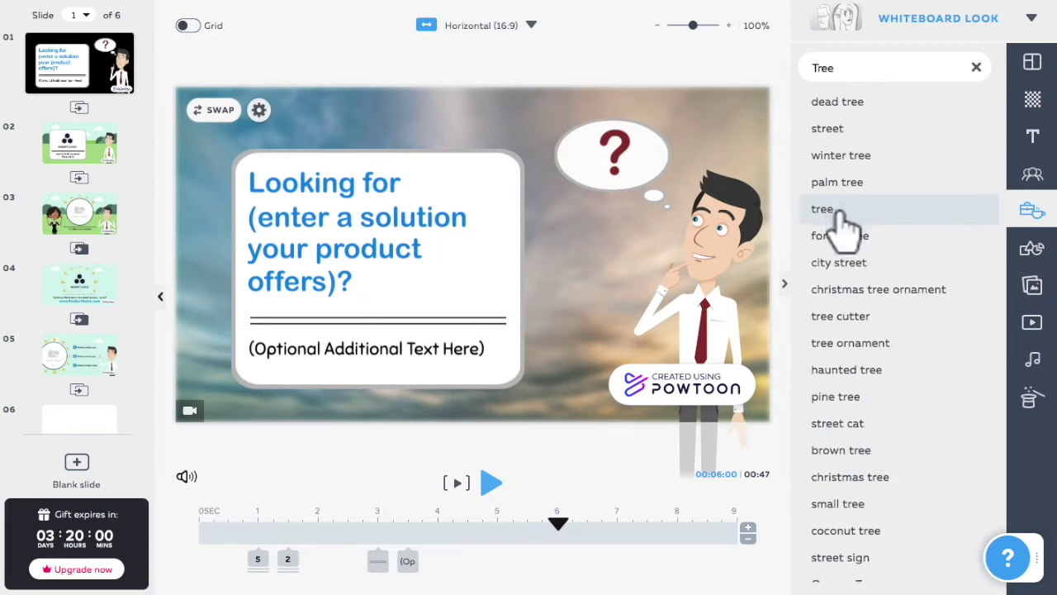
pyautogui.click(840, 217)
pyautogui.scroll(-5, 900, 331)
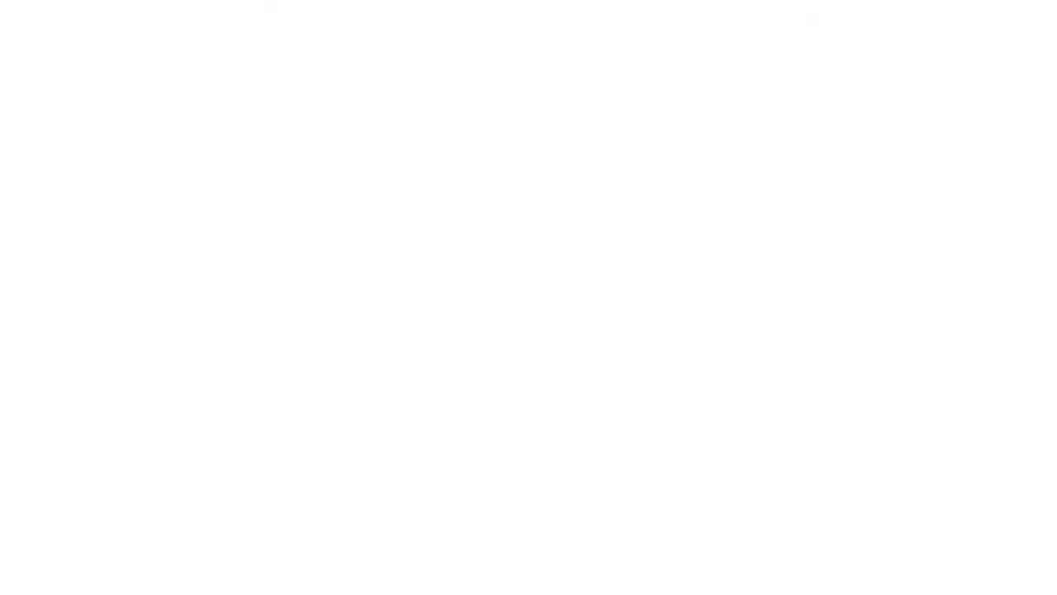
# - Add the free image of flying birds to slide 3 and place it high between the two characters
pyautogui.click(1032, 291)
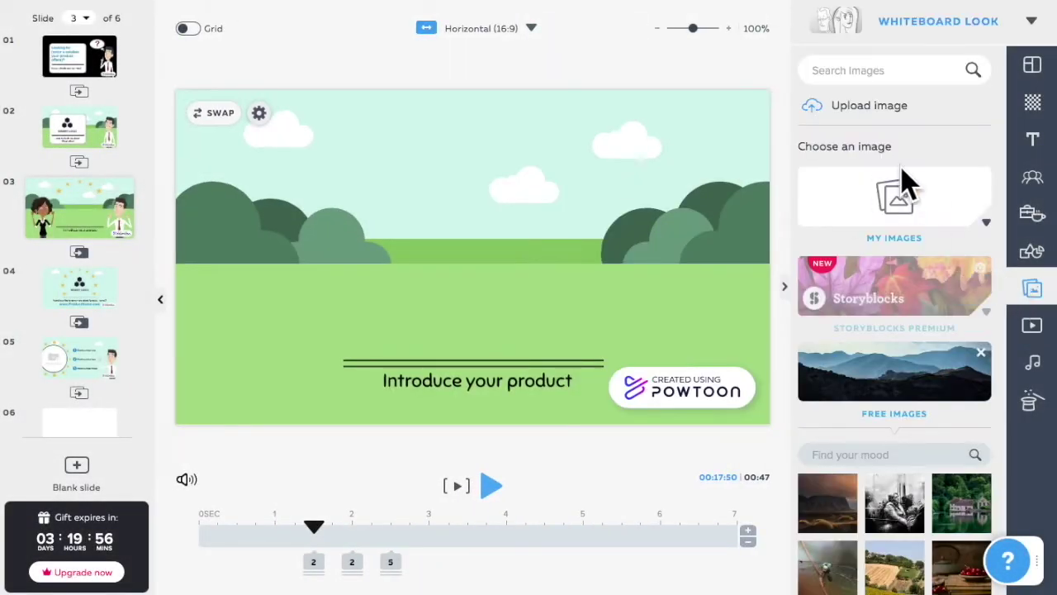
pyautogui.scroll(-4, 925, 248)
pyautogui.click(832, 406)
pyautogui.moveTo(727, 428); pyautogui.dragTo(516, 197)
# - Add the dark forest video from the Nature category to slide 3, place it below the bird image, and play the slide
pyautogui.click(1032, 326)
pyautogui.scroll(-5, 900, 330)
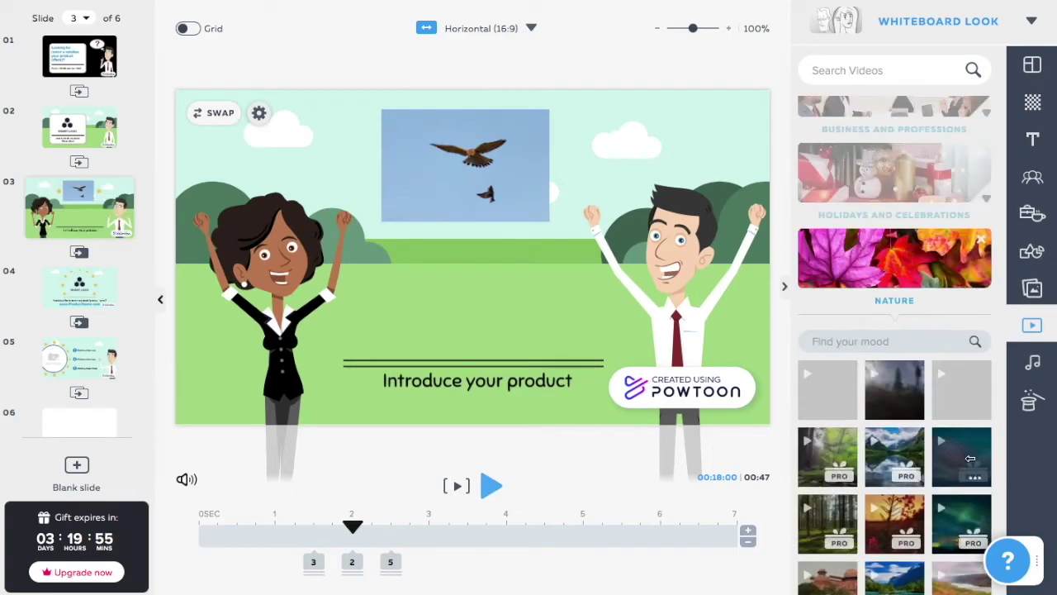
pyautogui.click(906, 265)
pyautogui.click(587, 360)
pyautogui.moveTo(642, 146); pyautogui.dragTo(355, 288)
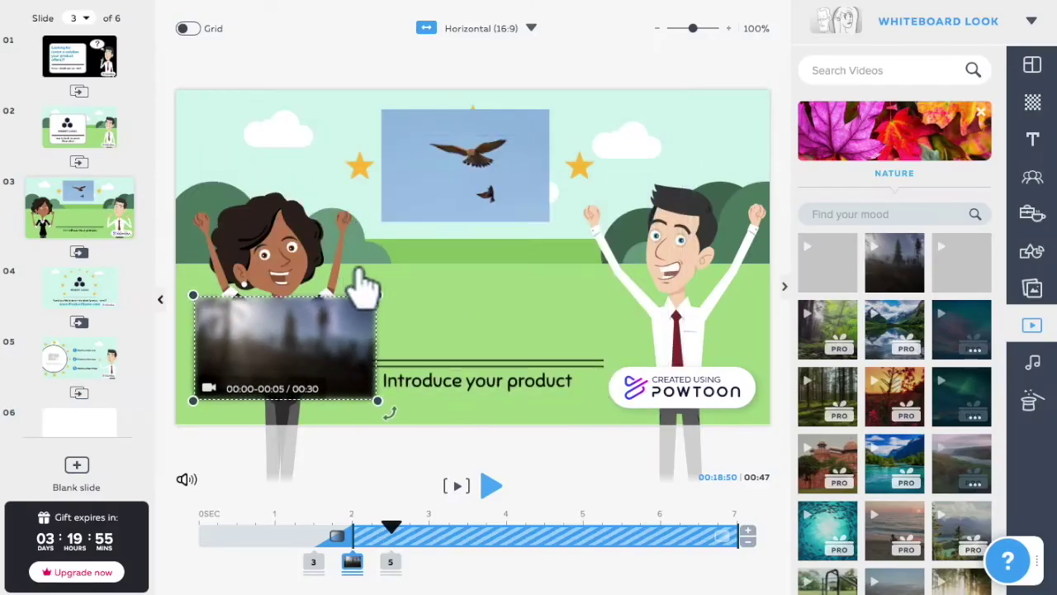
pyautogui.moveTo(296, 338); pyautogui.dragTo(488, 289)
pyautogui.click(494, 487)
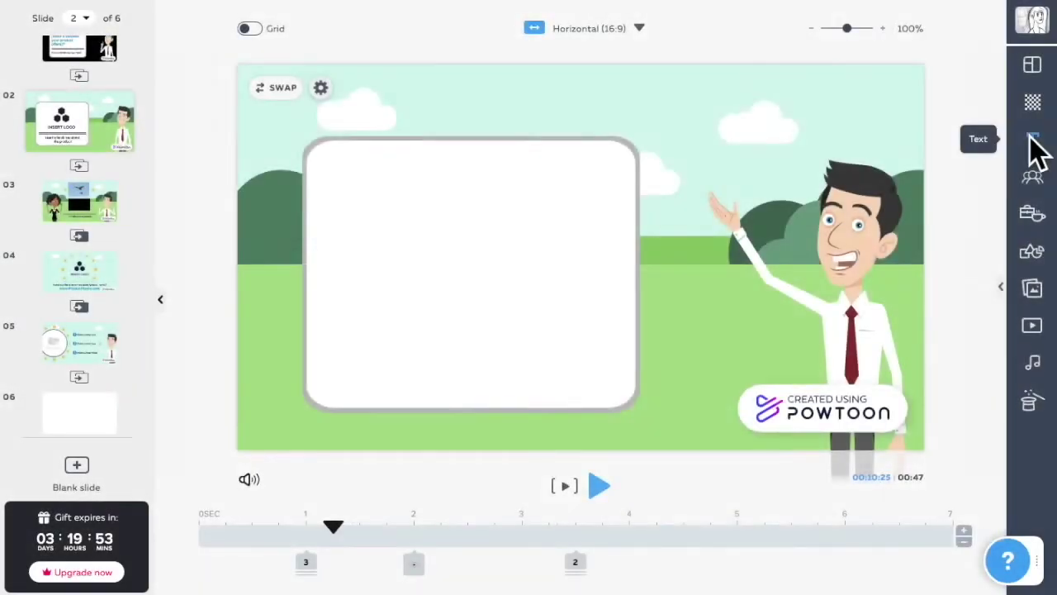
# - Add a text element reading "Beispiel" on slide 2's white card
pyautogui.click(1029, 146)
pyautogui.click(904, 115)
pyautogui.moveTo(548, 278); pyautogui.dragTo(413, 276)
pyautogui.write('Beispiel')
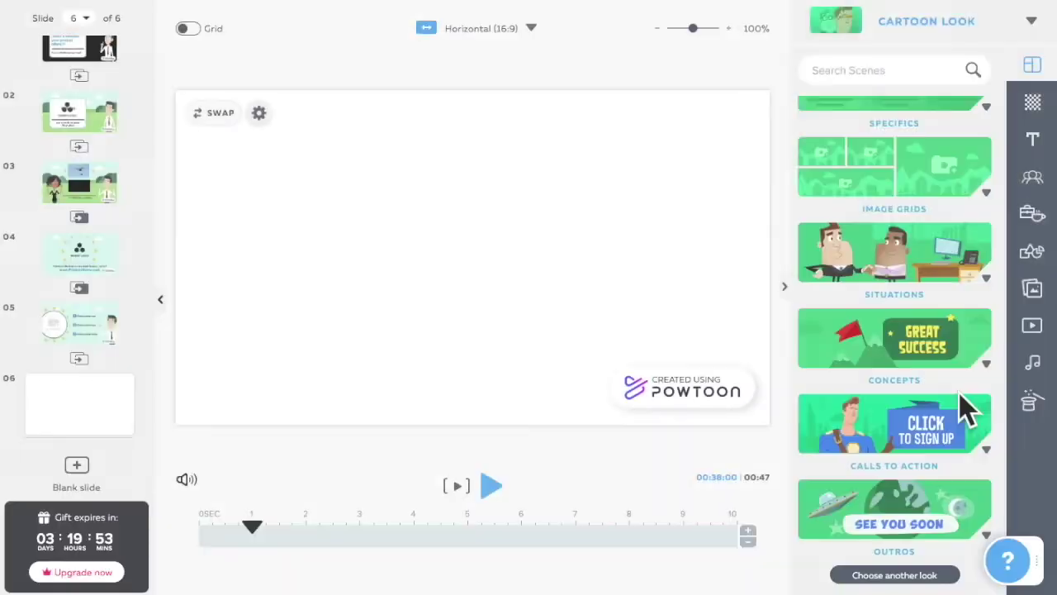
# - Fill blank slide 6 with the office worker scene from the Cartoon look's Concepts category and browse the other scenes
pyautogui.click(910, 345)
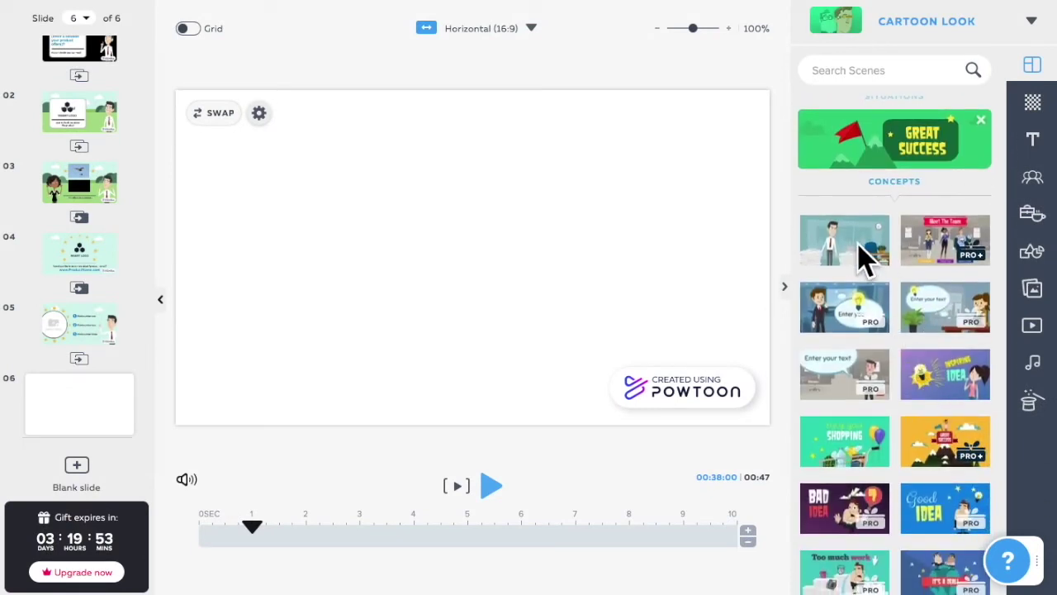
pyautogui.click(865, 254)
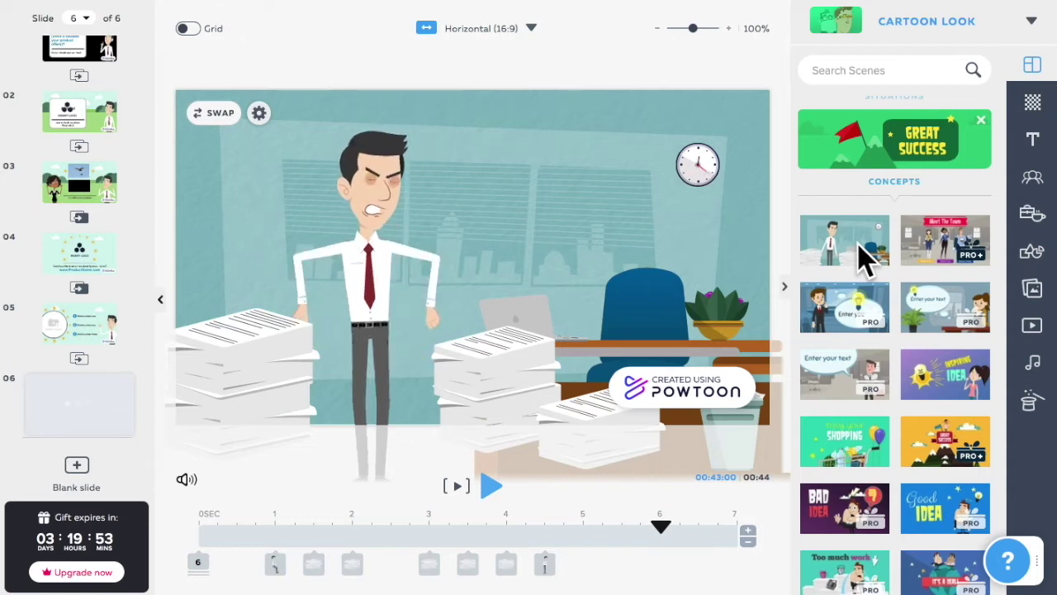
pyautogui.scroll(-5, 954, 376)
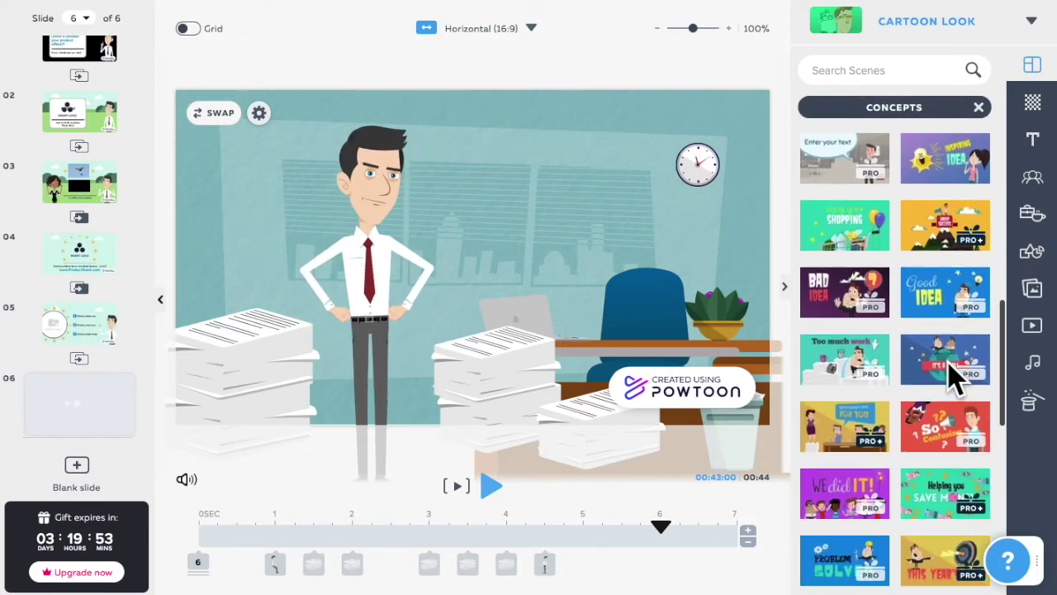
pyautogui.scroll(-2, 953, 376)
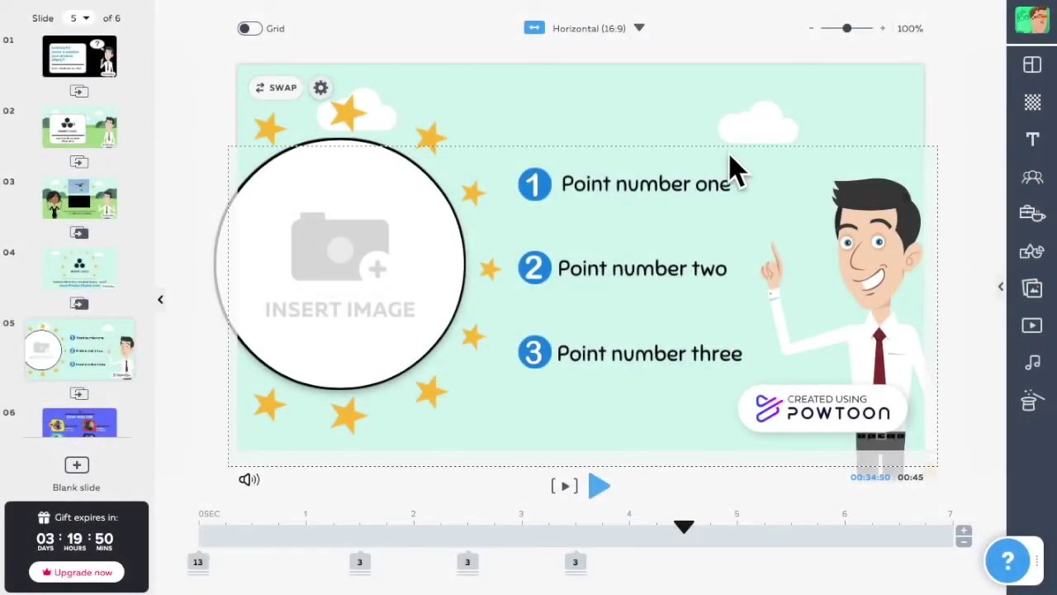
# - Replace the text "Point number one" on slide 5 with "Punkt 1"
pyautogui.moveTo(617, 178)
pyautogui.mouseDown()
pyautogui.moveTo(625, 141)
pyautogui.moveTo(630, 189)
pyautogui.mouseUp()
pyautogui.click(871, 255)
pyautogui.click(860, 140)
pyautogui.click(860, 142)
pyautogui.doubleClick(640, 185)
pyautogui.write('Punkt 1')
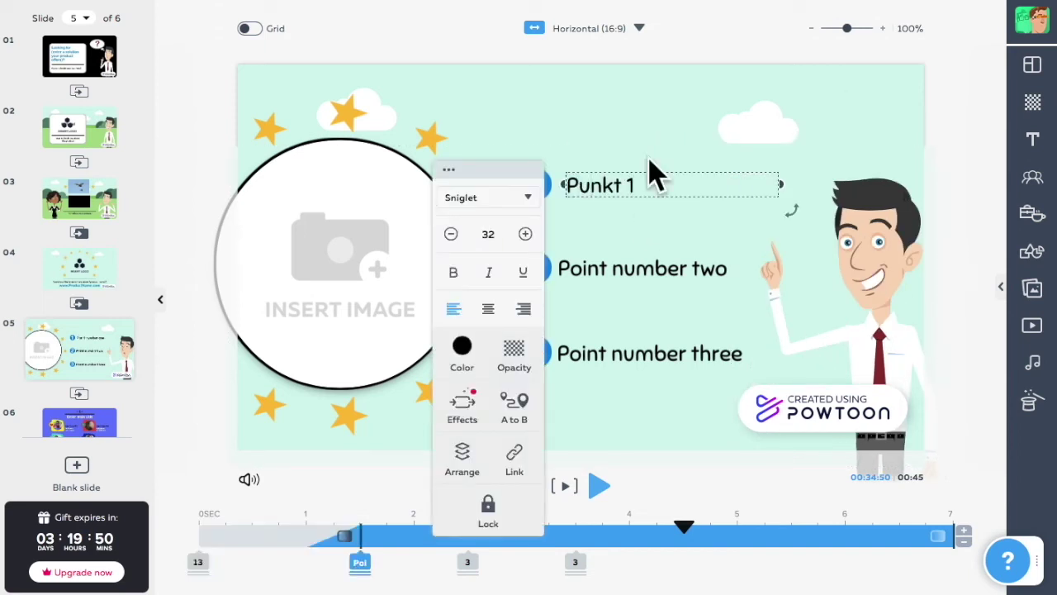
# - Enlarge the star above the image circle on slide 5 and recolor it green
pyautogui.click(436, 153)
pyautogui.click(371, 142)
pyautogui.moveTo(371, 141); pyautogui.dragTo(394, 160)
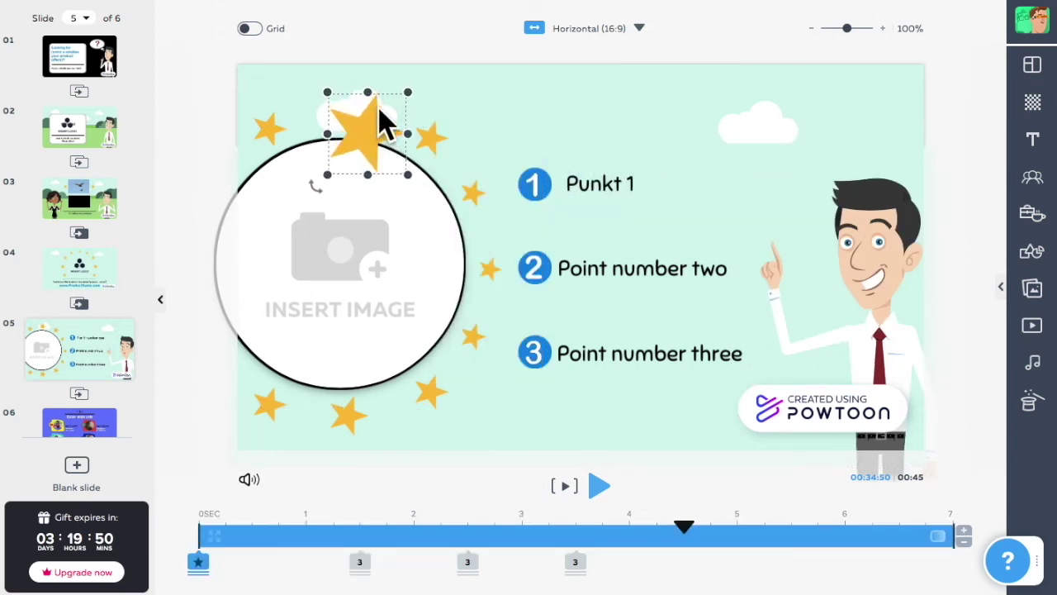
pyautogui.click(430, 88)
pyautogui.click(238, 204)
pyautogui.click(658, 488)
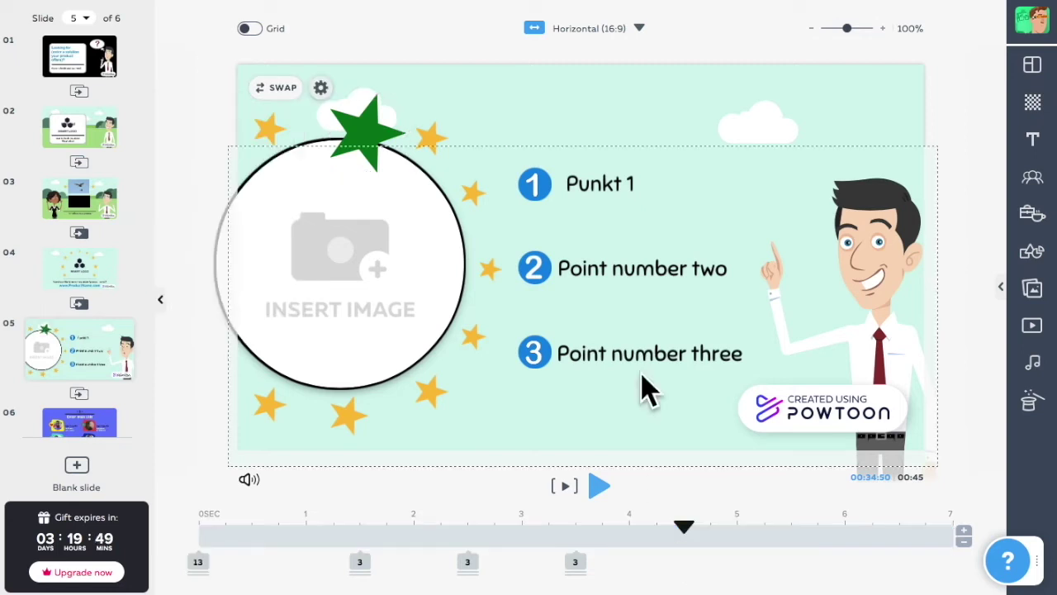
# - Give the green star a Pop enter effect and a Slide Up exit effect
pyautogui.click(373, 142)
pyautogui.click(491, 93)
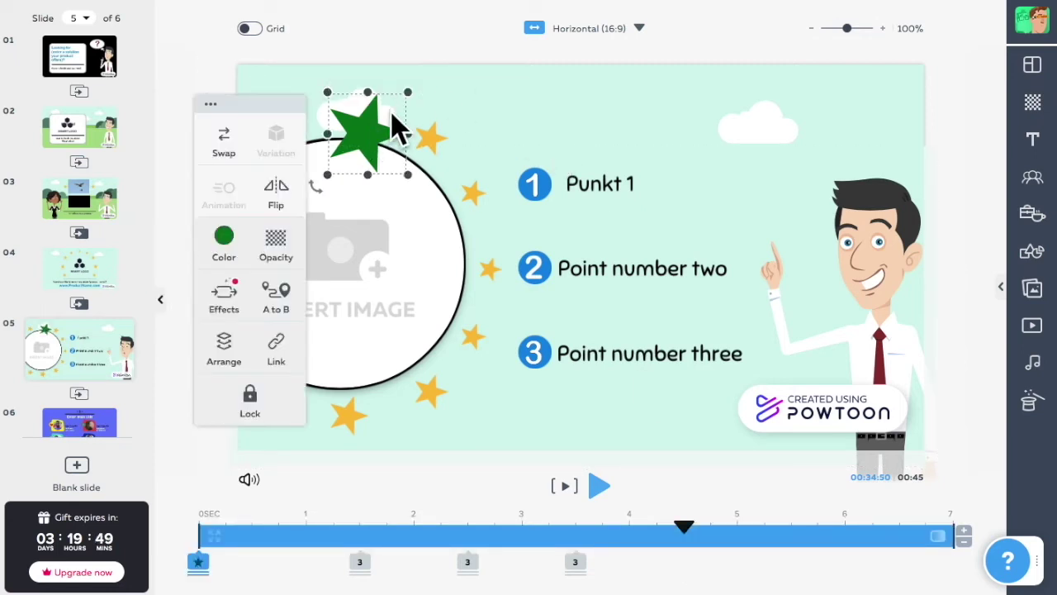
pyautogui.click(225, 300)
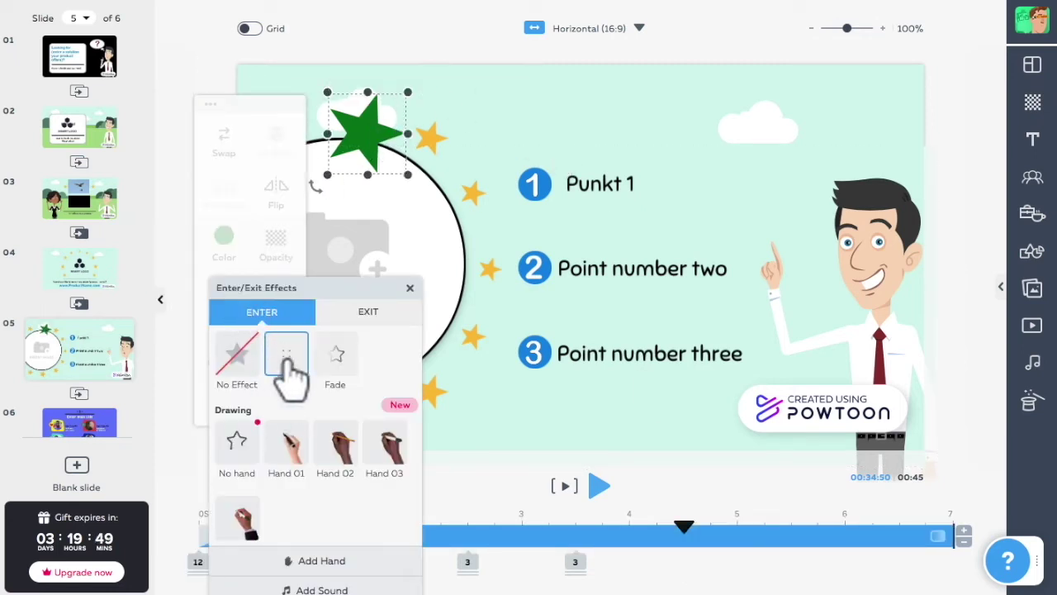
pyautogui.click(373, 315)
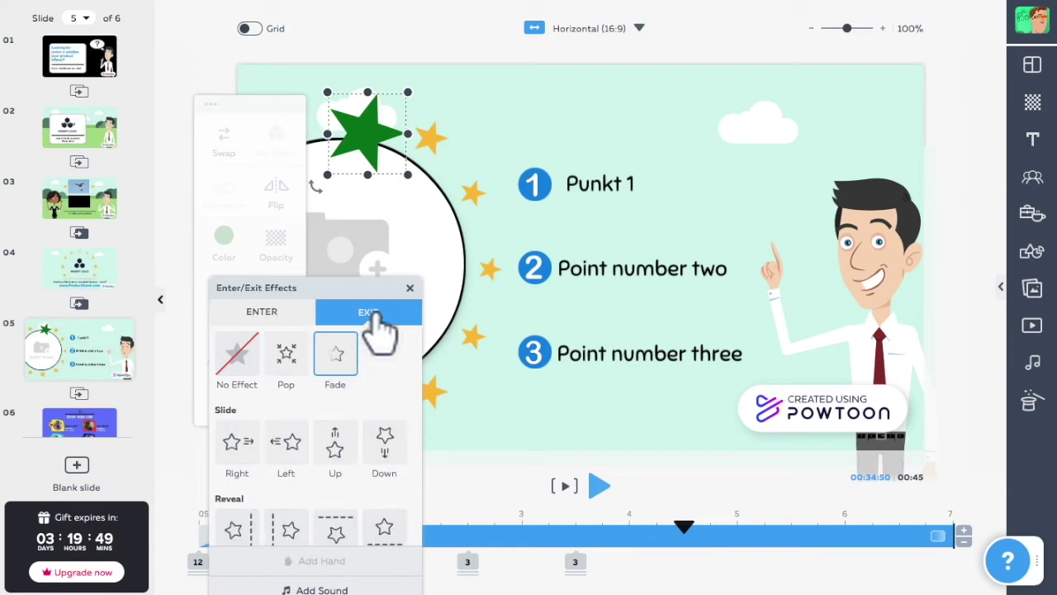
pyautogui.scroll(-1, 382, 446)
pyautogui.click(334, 421)
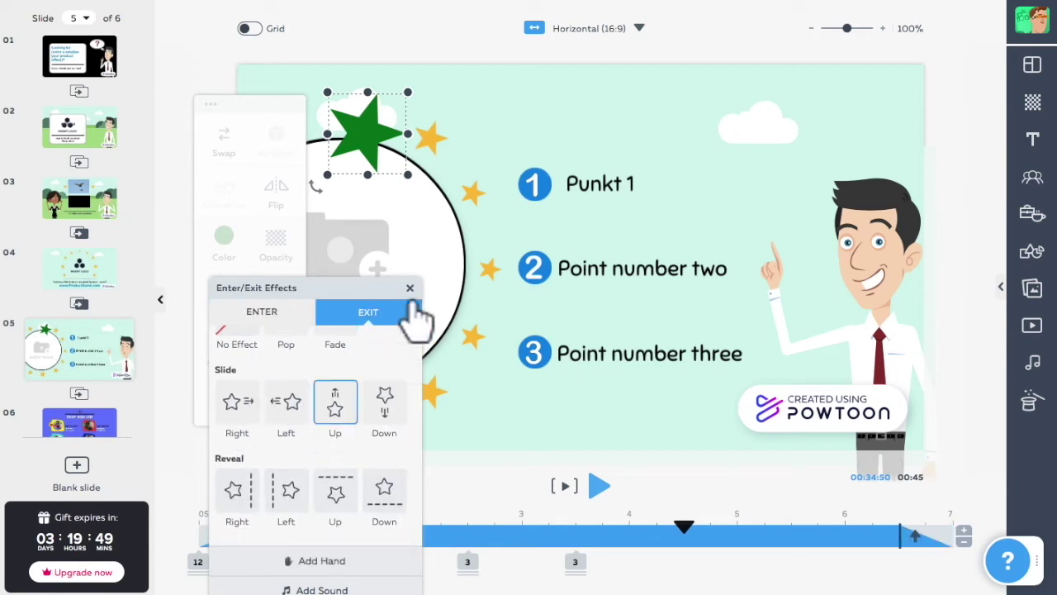
pyautogui.click(429, 314)
# - Swap slide 5's male presenter to the pose with both fists raised, and open the green star's context options
pyautogui.click(868, 189)
pyautogui.click(829, 137)
pyautogui.click(608, 213)
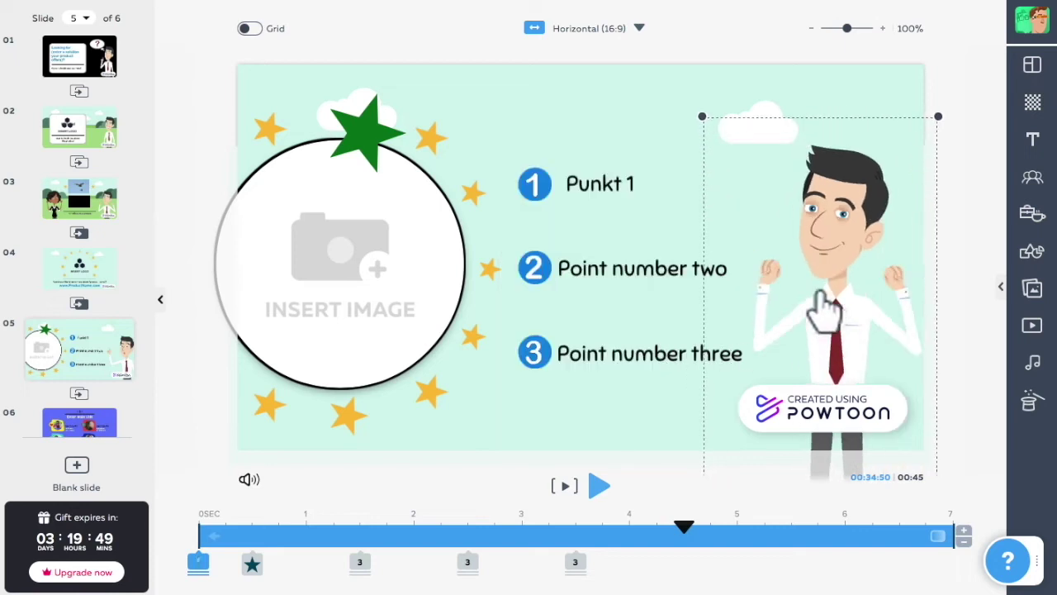
pyautogui.rightClick(369, 123)
pyautogui.click(413, 421)
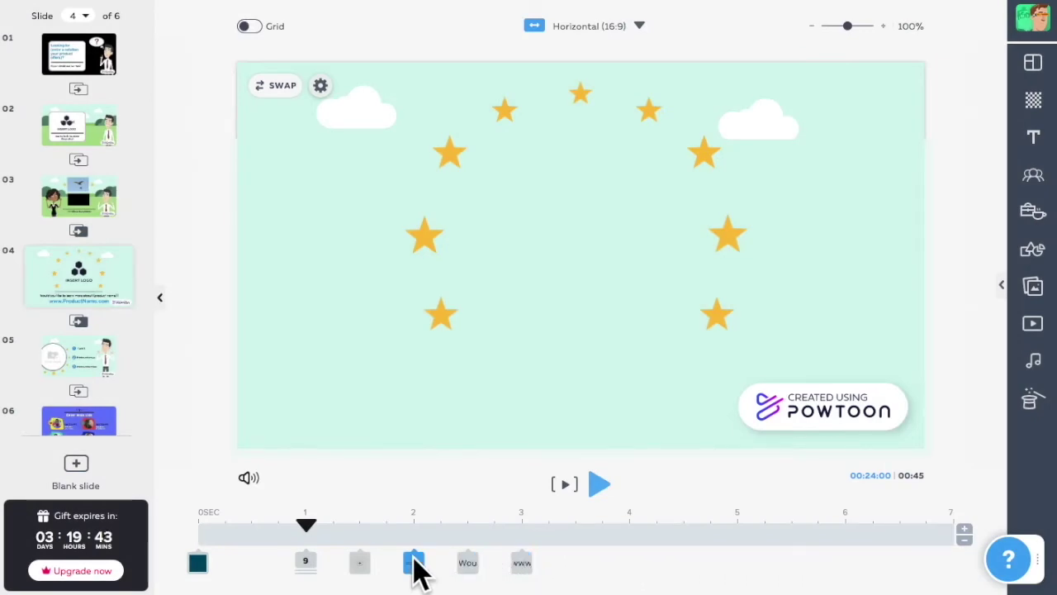
# - Move the nine-star group on slide 4 earlier on the timeline, to about 0.5 seconds
pyautogui.click(306, 563)
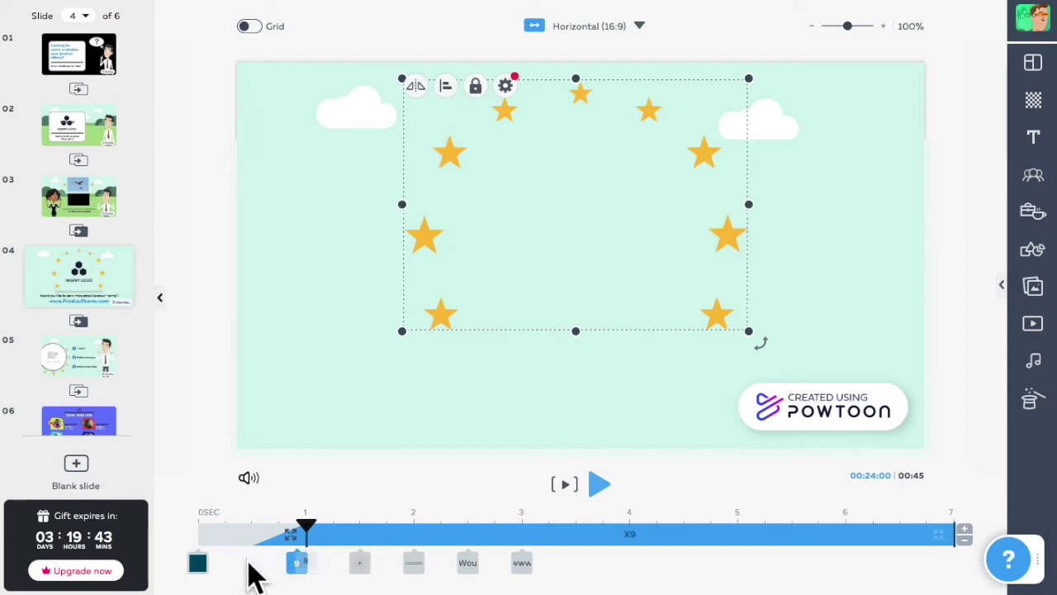
pyautogui.moveTo(256, 577); pyautogui.dragTo(255, 576)
pyautogui.click(297, 578)
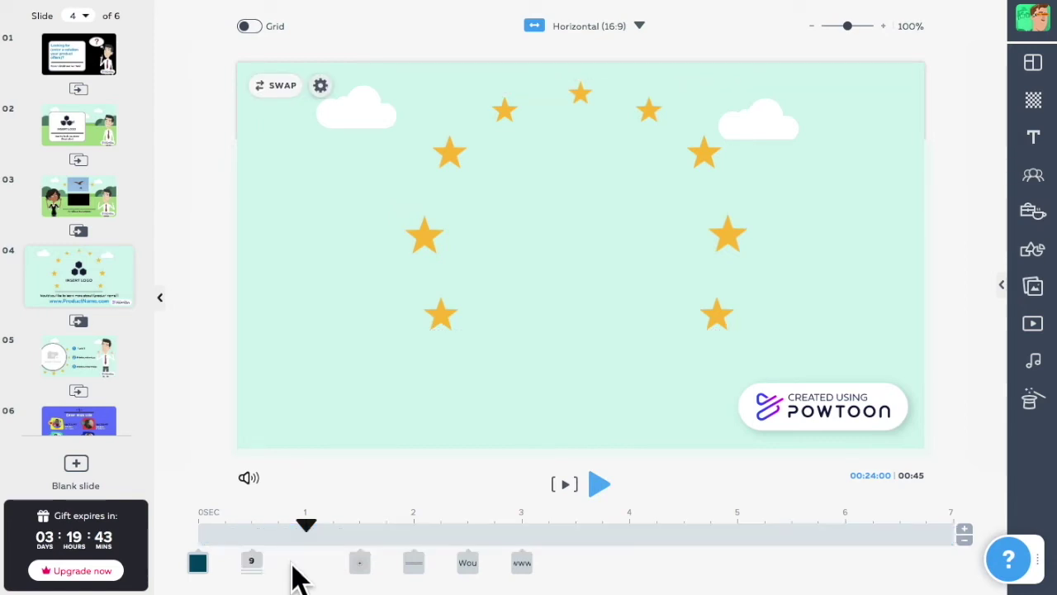
# - Separate one star from slide 4's star group, start it at about 0.75 seconds, and shorten its display time
pyautogui.click(258, 562)
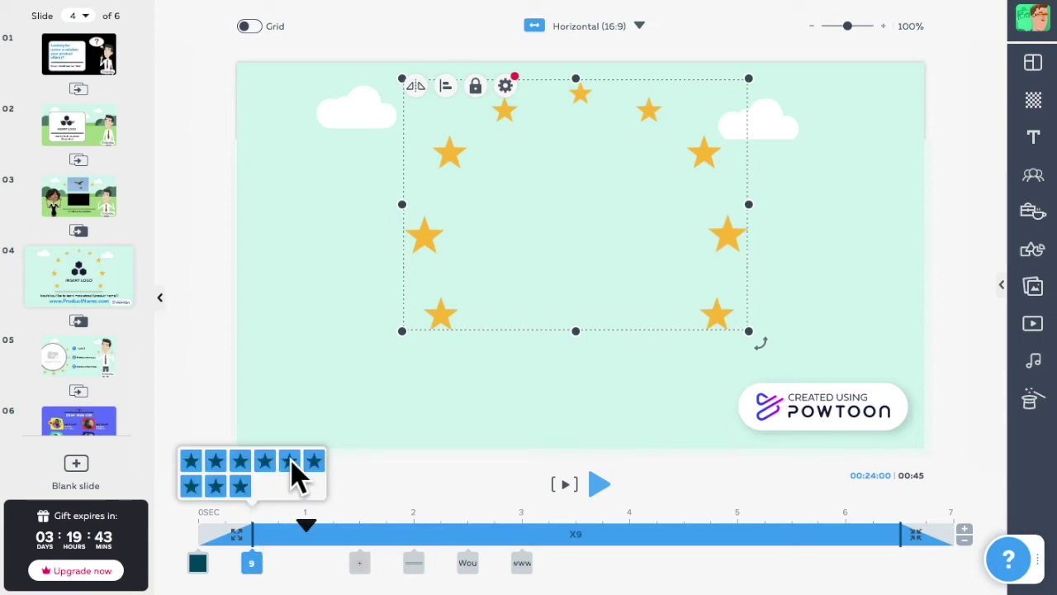
pyautogui.click(289, 463)
pyautogui.moveTo(258, 570); pyautogui.dragTo(291, 573)
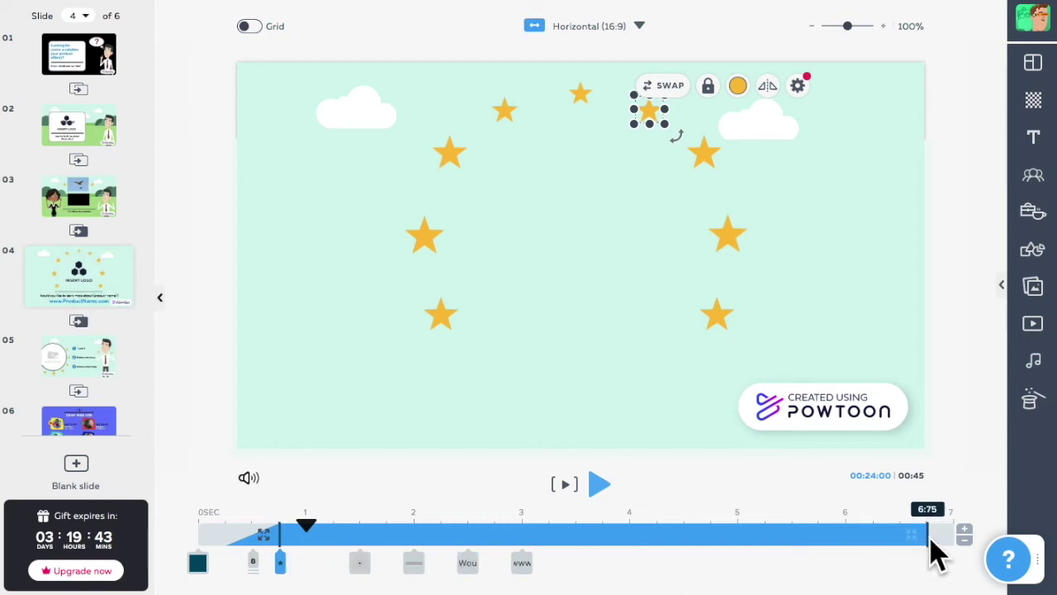
pyautogui.moveTo(913, 541); pyautogui.dragTo(585, 552)
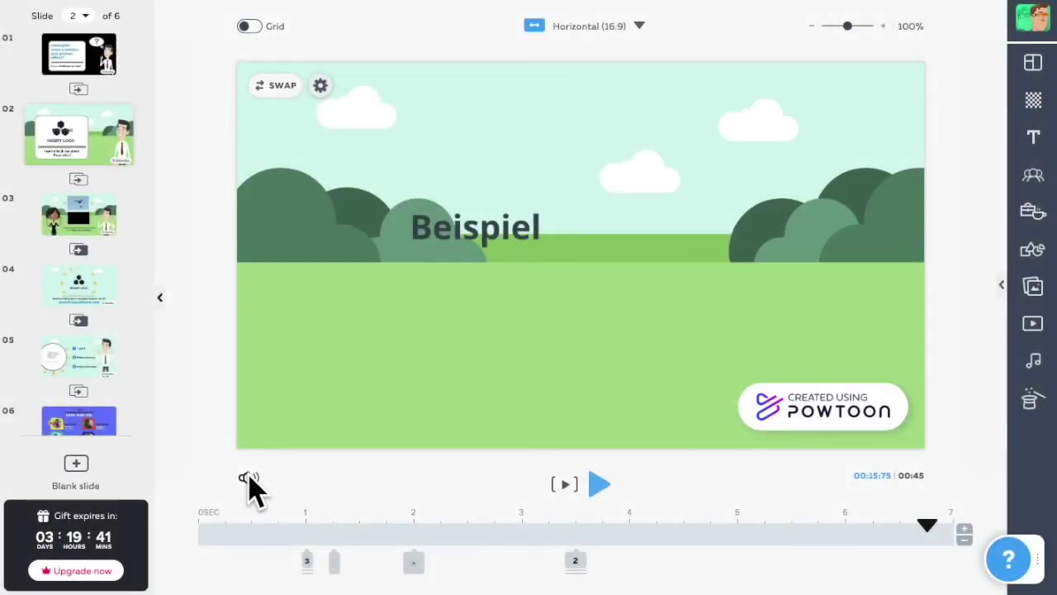
# - Delete the "Stroll on Easy Street" music track from the entire Powtoon
pyautogui.click(249, 479)
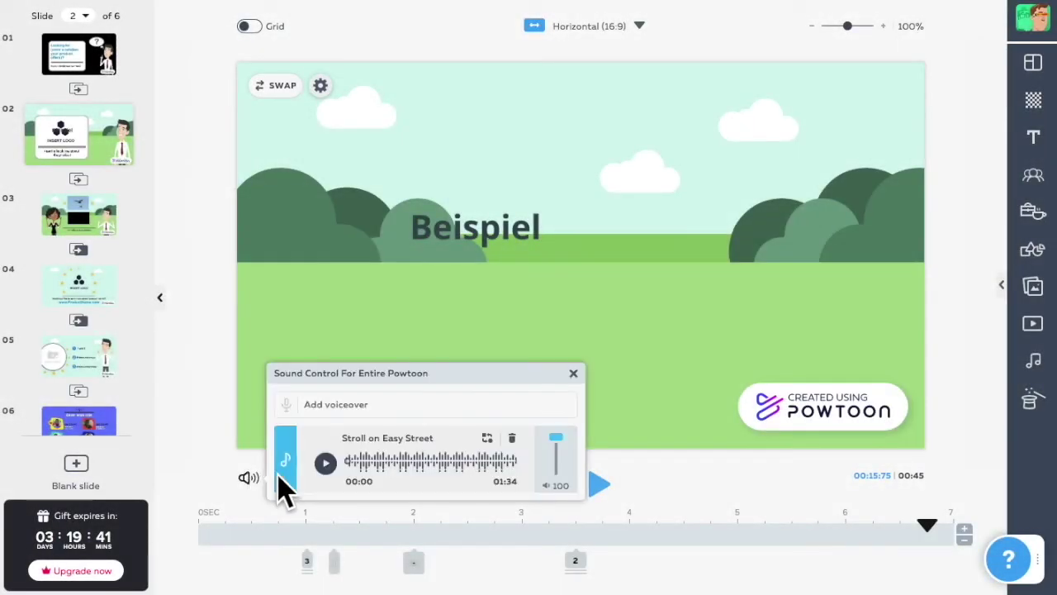
pyautogui.click(512, 439)
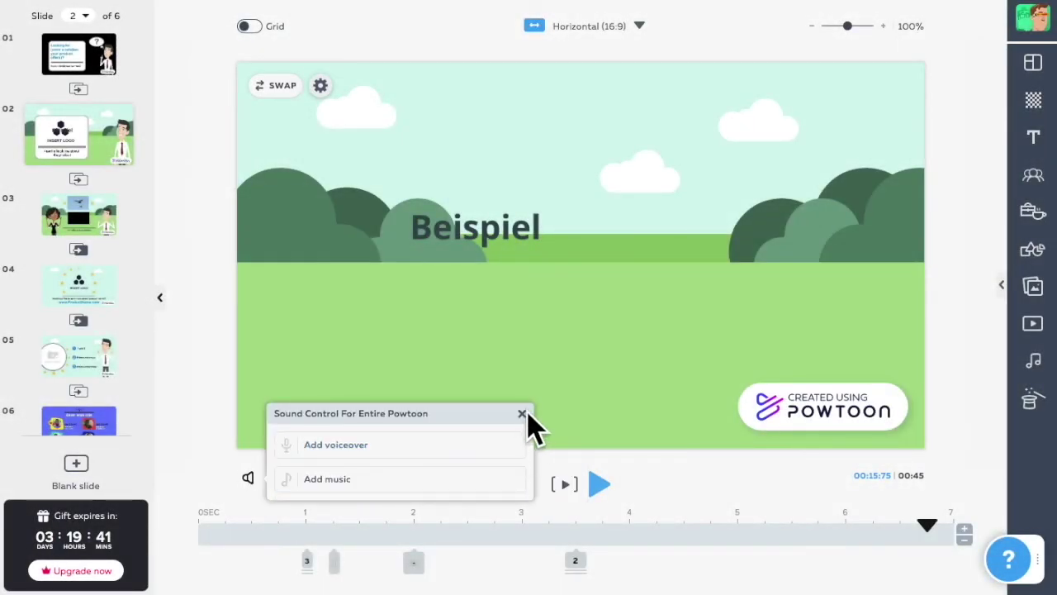
pyautogui.click(522, 414)
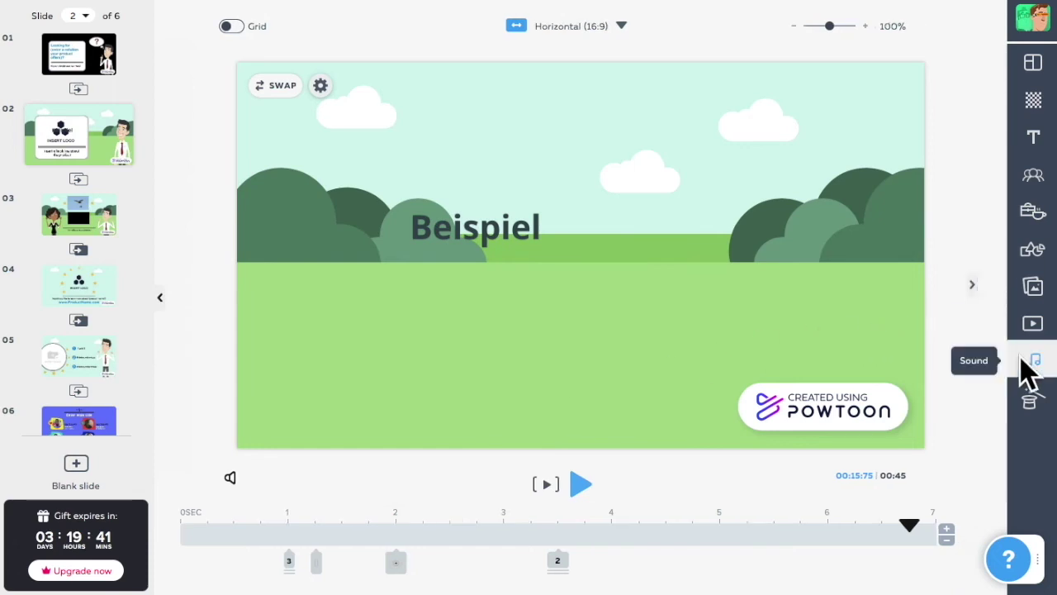
# - Add the free track "Future Marketing" to the entire Powtoon and view the My Music collection
pyautogui.click(1023, 360)
pyautogui.click(913, 429)
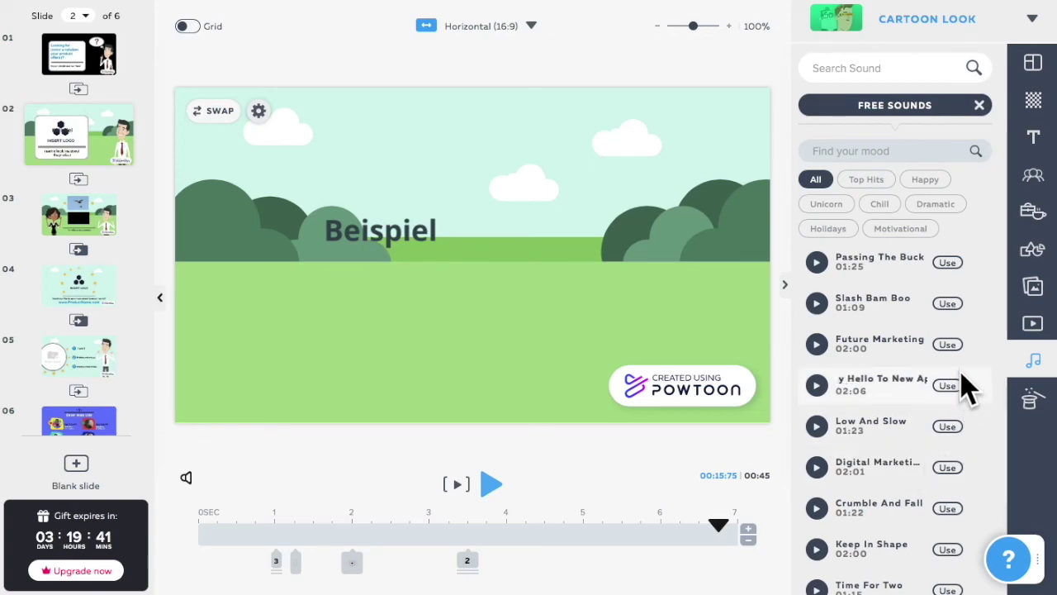
pyautogui.click(948, 347)
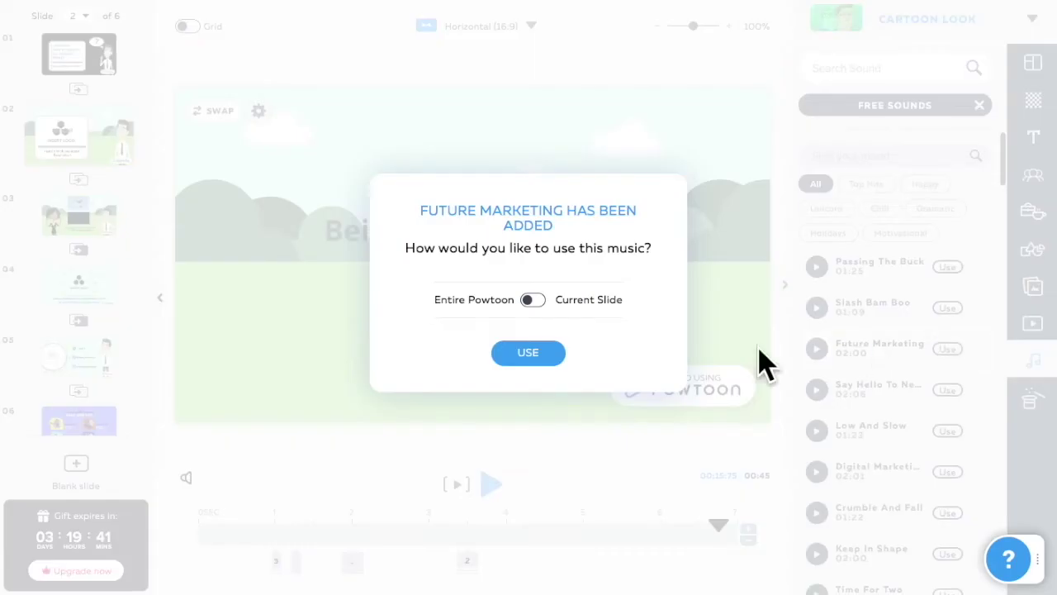
pyautogui.click(526, 354)
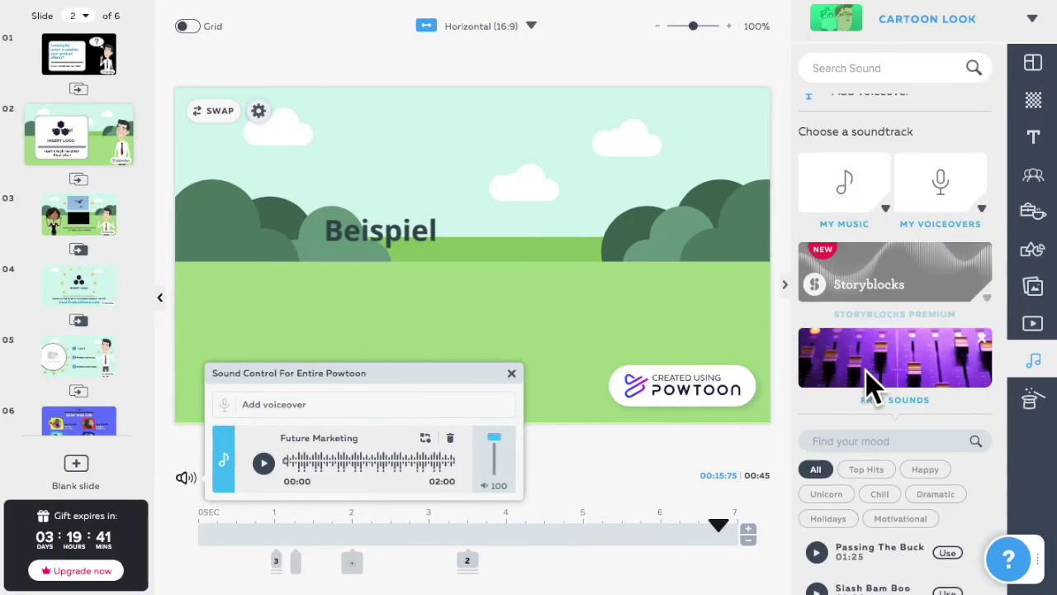
pyautogui.click(851, 255)
pyautogui.click(869, 331)
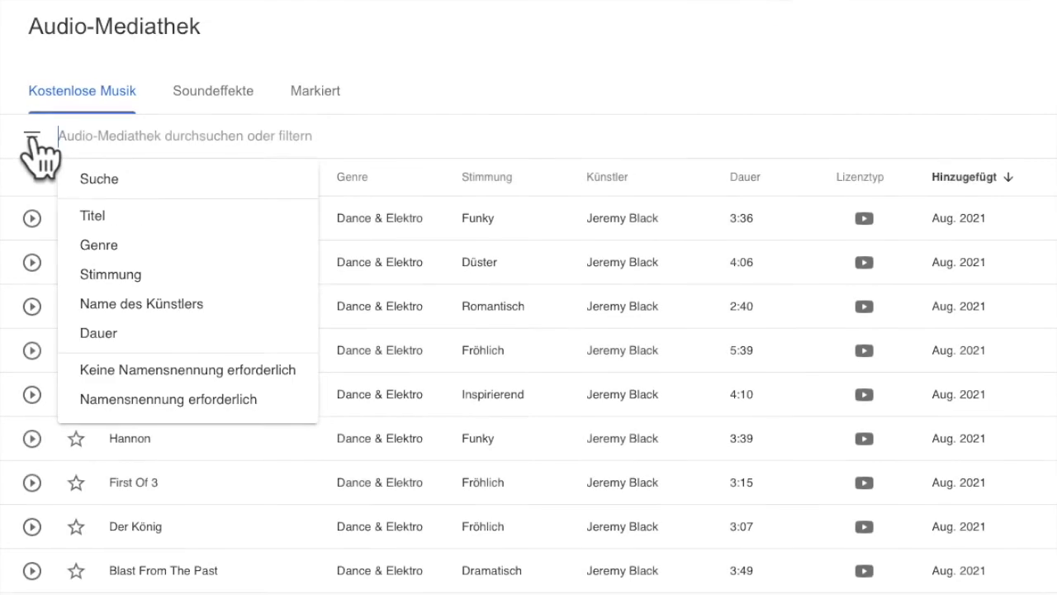
# - Switch to the YouTube Audio Library, filter the free music by "Keine Namensnennung erforderlich", and browse the tracks
pyautogui.click(206, 369)
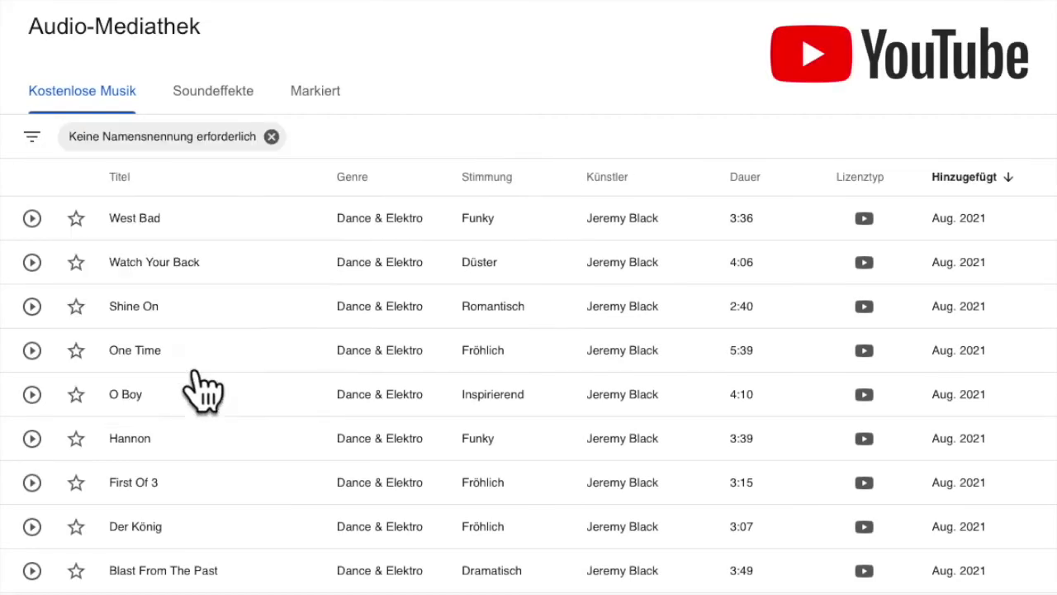
pyautogui.scroll(-2, 312, 388)
pyautogui.scroll(-10, 313, 388)
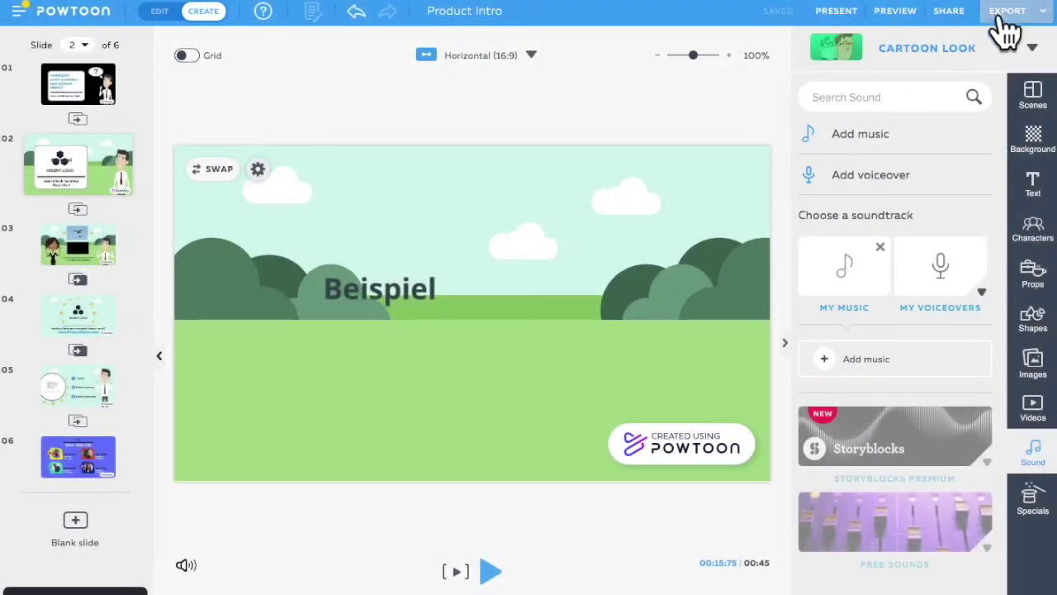
# - Start a YouTube export of the Powtoon with the video privacy set to Unlisted and continue to the details
pyautogui.click(1008, 10)
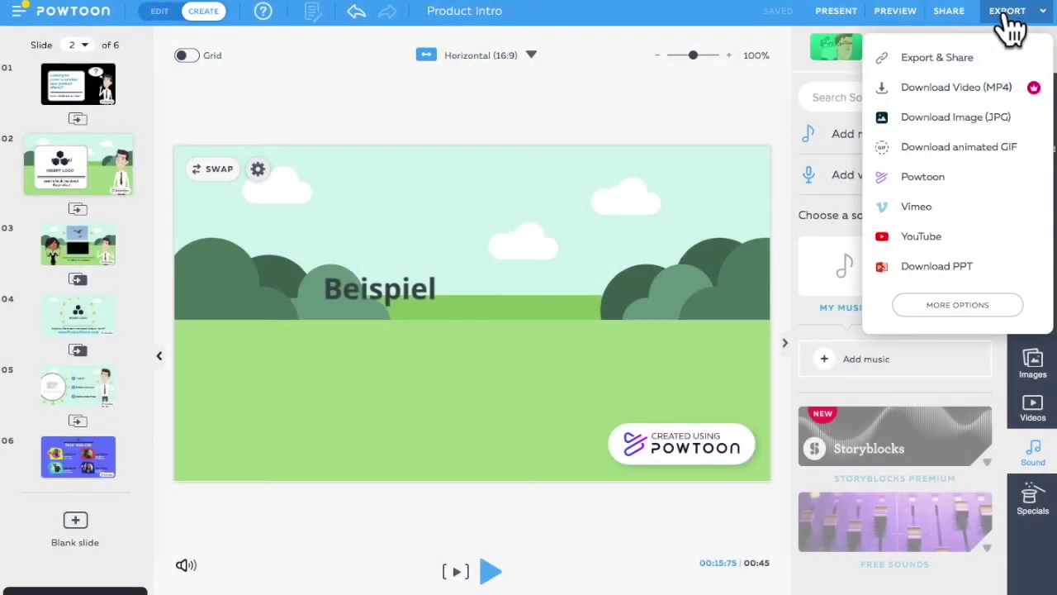
pyautogui.click(963, 240)
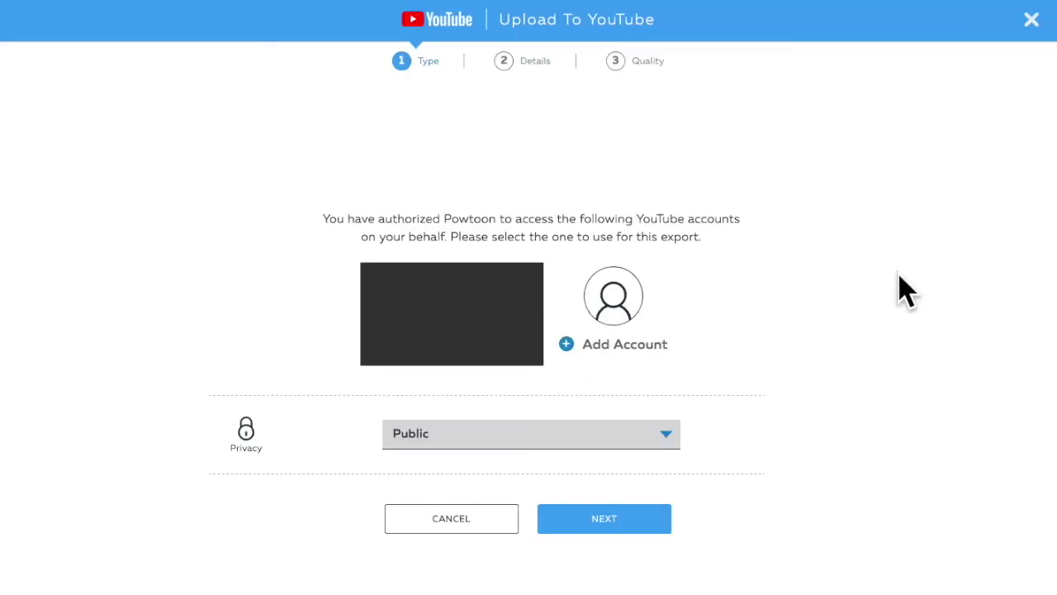
pyautogui.click(568, 435)
pyautogui.click(553, 438)
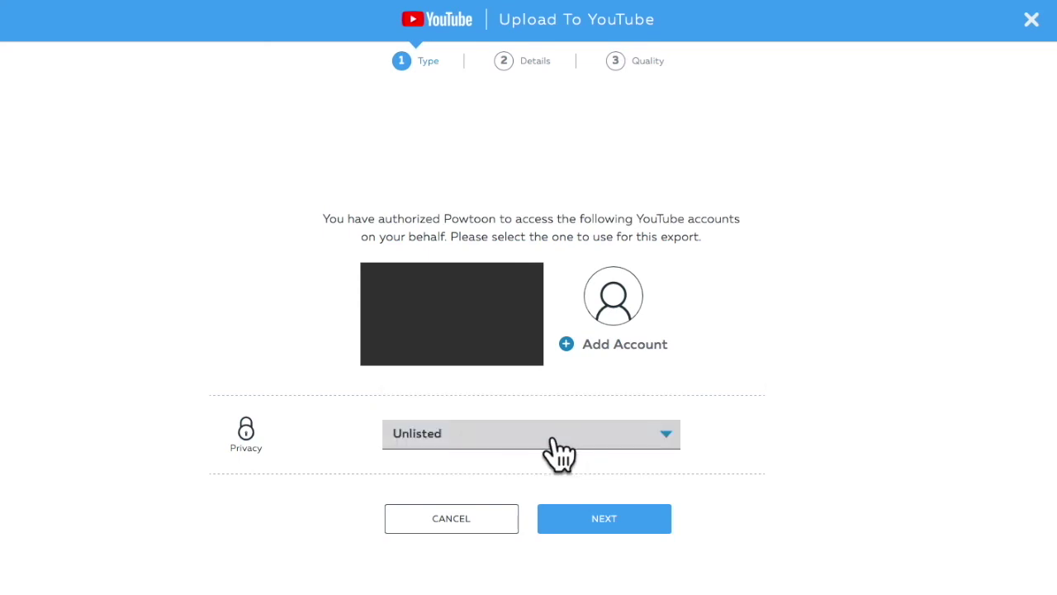
pyautogui.click(588, 522)
# - Set the upload's category to Education, choose its Powtoon privacy level, and continue to the quality settings
pyautogui.click(557, 355)
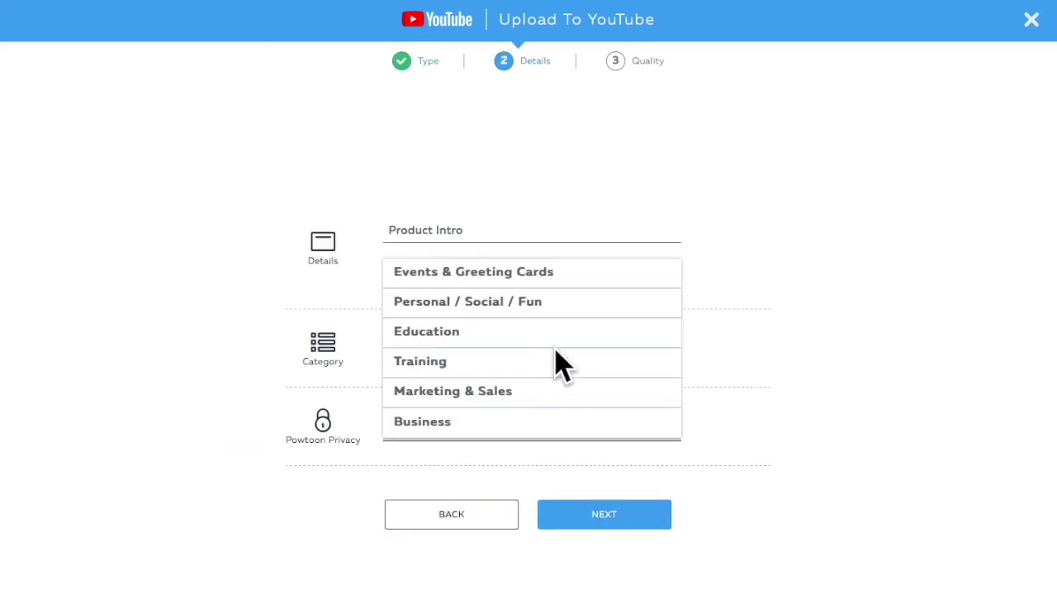
pyautogui.click(443, 332)
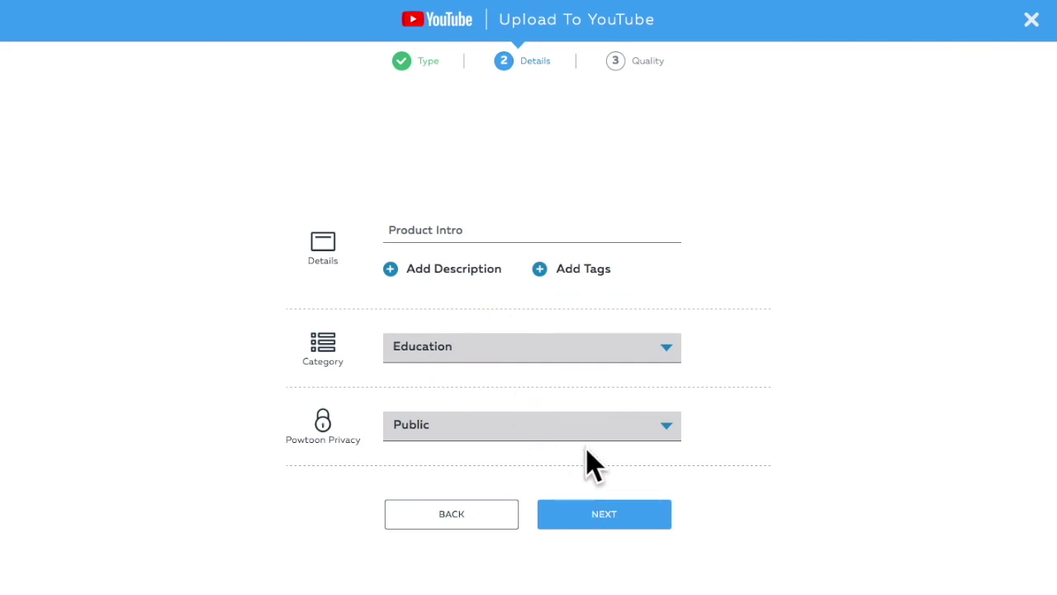
pyautogui.click(596, 425)
pyautogui.click(578, 401)
pyautogui.click(604, 520)
# - Upload the Powtoon to YouTube with watermarks in HD Quality 720p
pyautogui.click(607, 529)
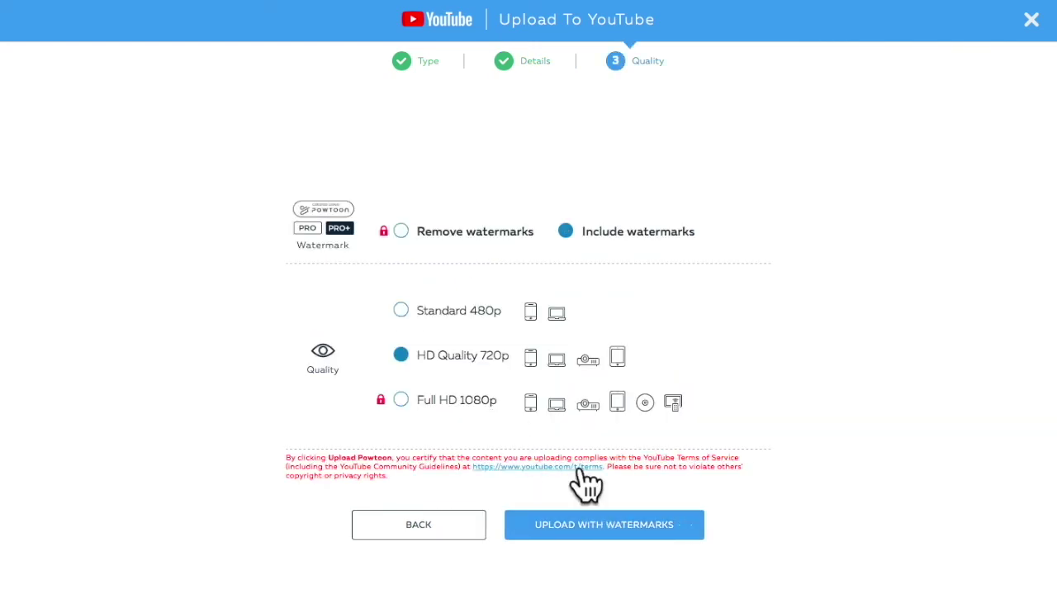
pyautogui.click(605, 529)
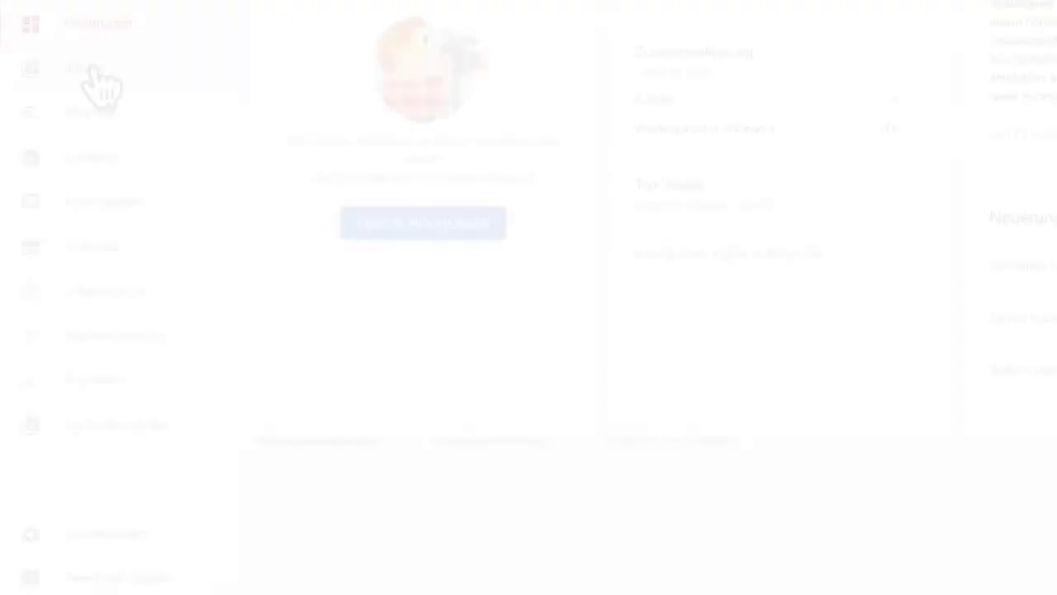
# - Switch to YouTube Studio and view the uploaded Product Intro video in the channel's content list
pyautogui.click(92, 73)
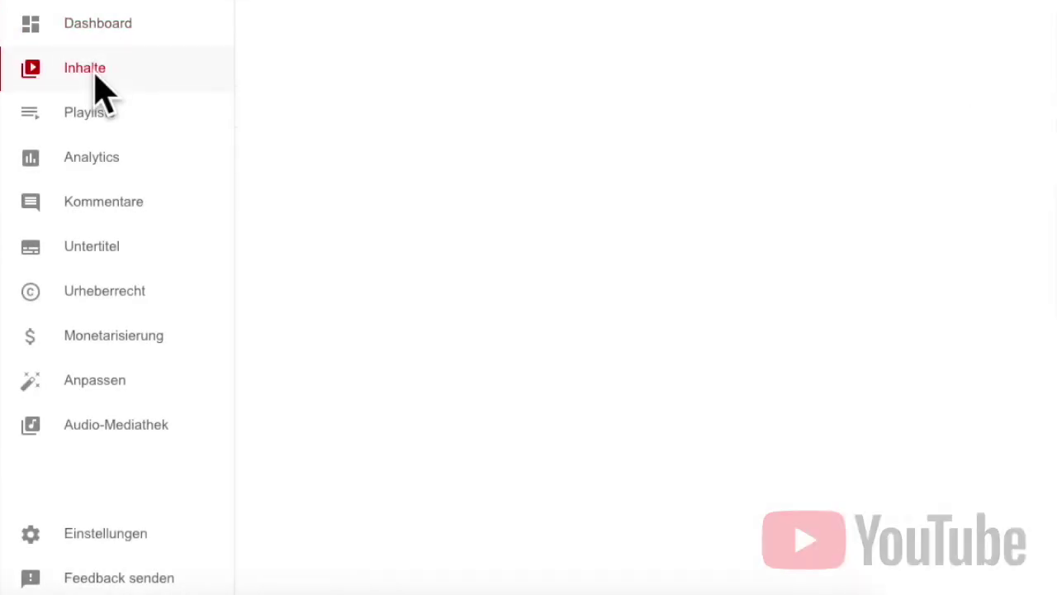
pyautogui.click(626, 50)
pyautogui.click(523, 140)
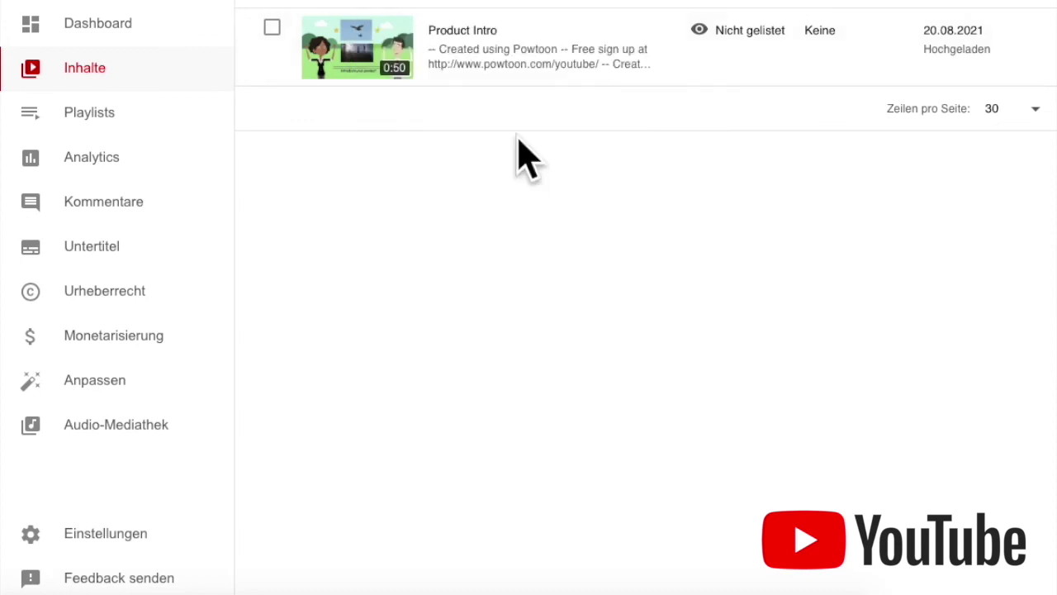